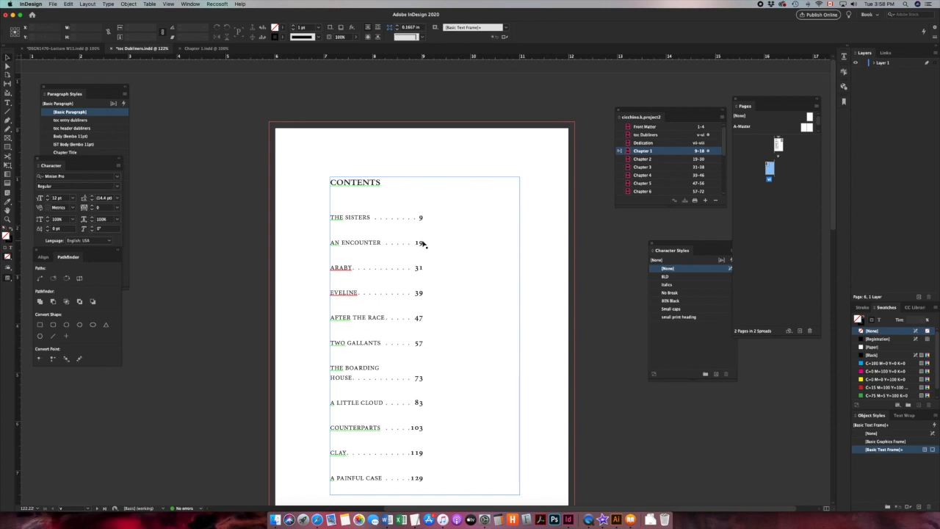
pyautogui.click(383, 234)
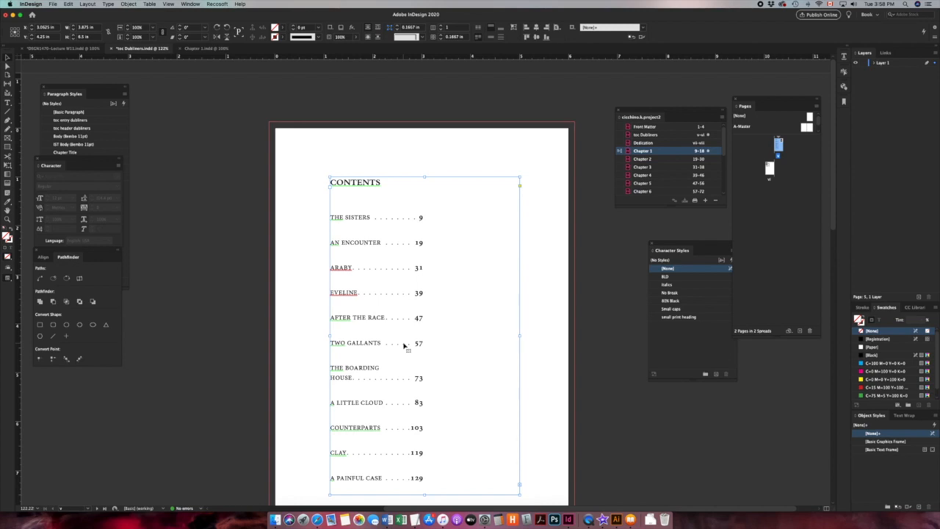
pyautogui.click(355, 126)
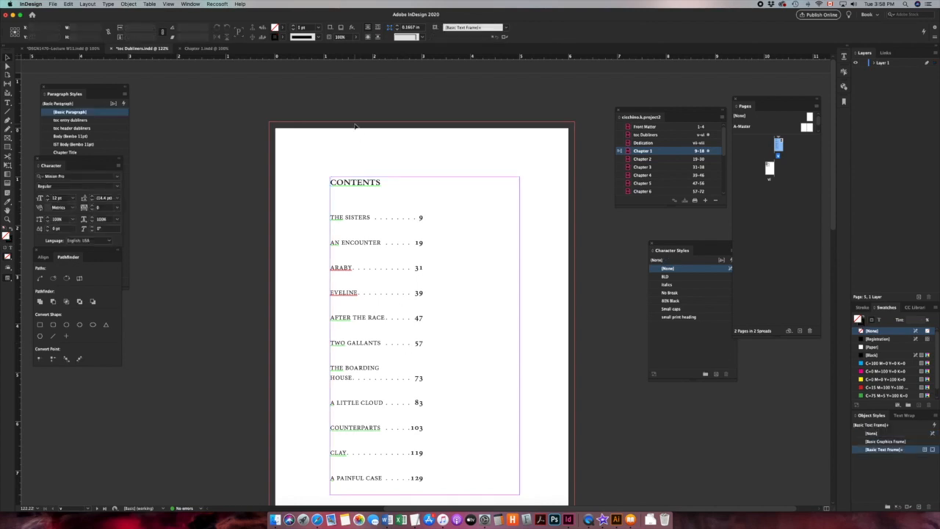
pyautogui.click(84, 5)
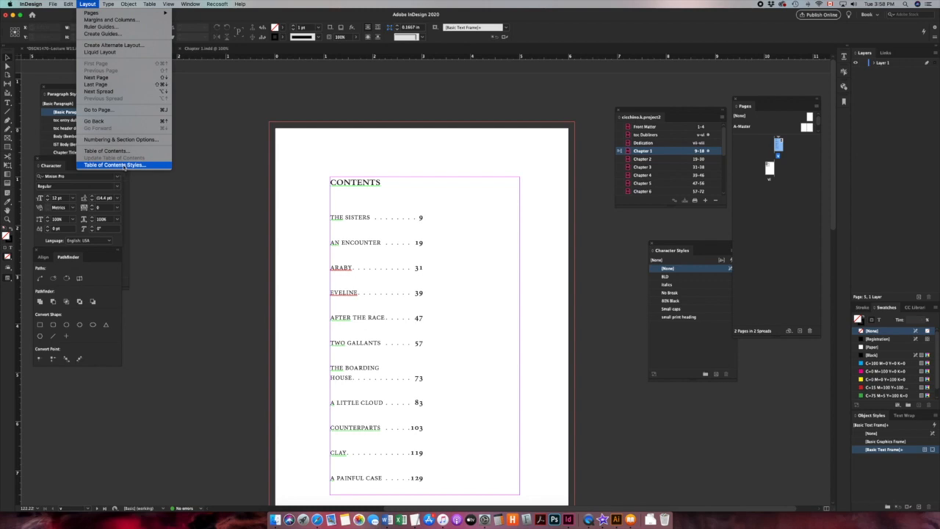
pyautogui.click(225, 183)
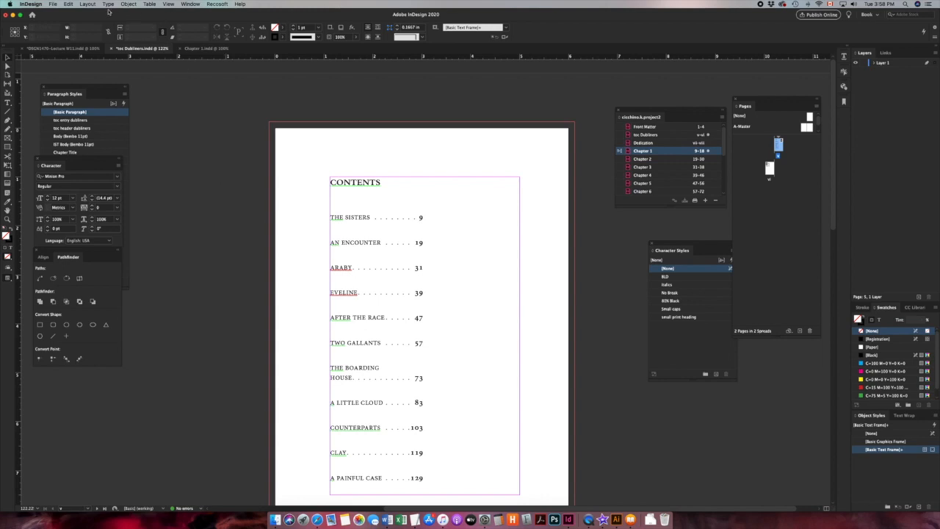
# Step: Create a new table of contents style named "Dubliner TOC"
pyautogui.click(91, 4)
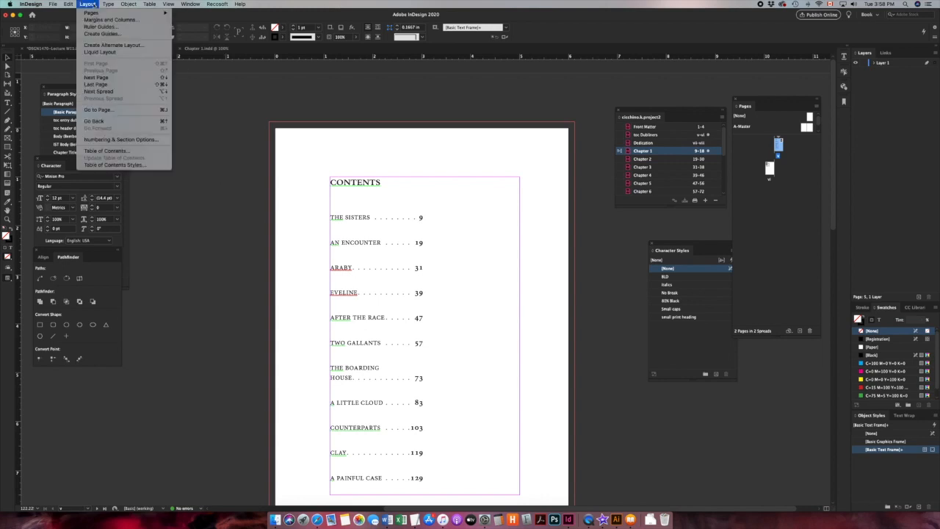
pyautogui.click(105, 166)
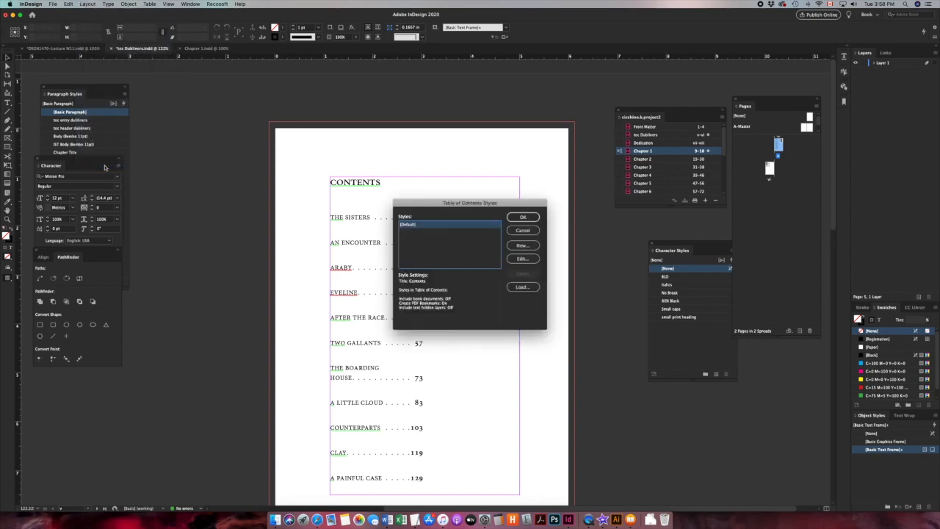
pyautogui.moveTo(428, 206); pyautogui.dragTo(506, 176)
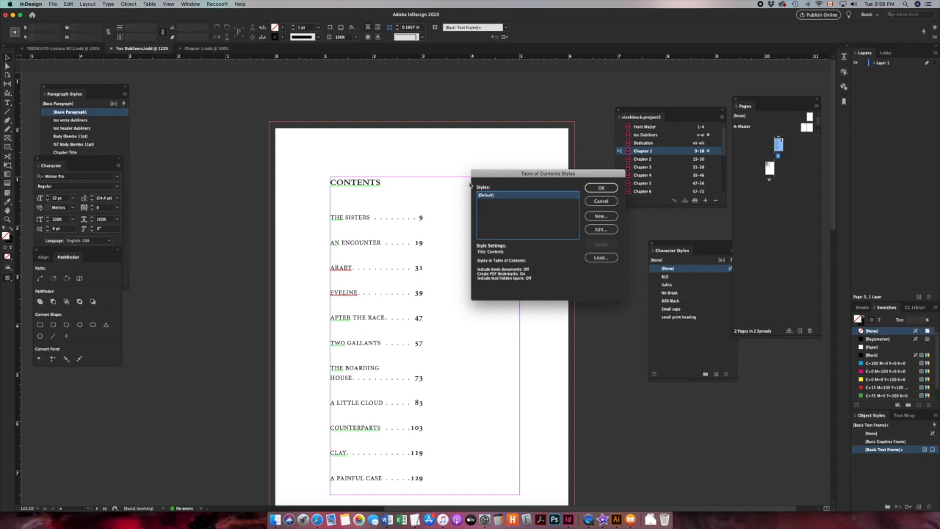
pyautogui.click(608, 217)
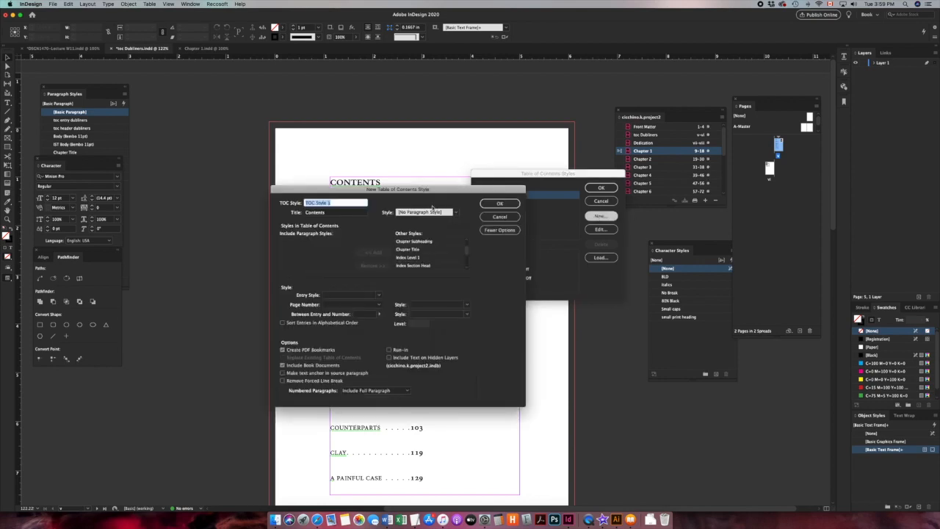
pyautogui.moveTo(346, 191); pyautogui.dragTo(291, 241)
pyautogui.write('Dubli')
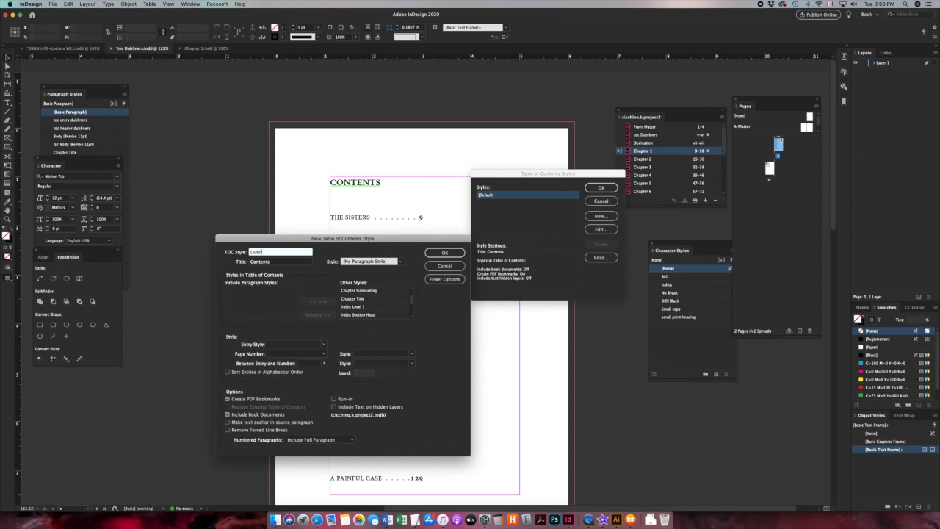
pyautogui.write('ner TOC')
# Step: Keep the title "Contents" and assign it the toc header dubliners paragraph style
pyautogui.doubleClick(255, 264)
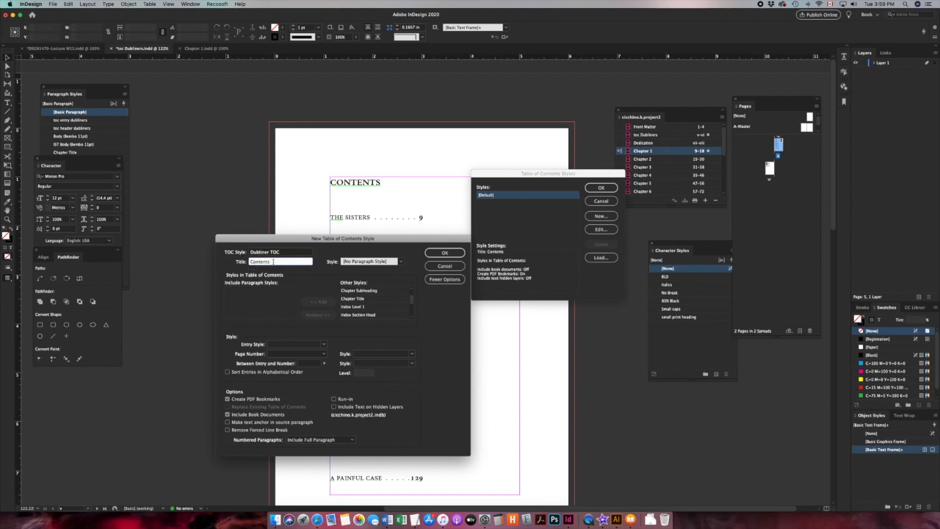
pyautogui.click(401, 262)
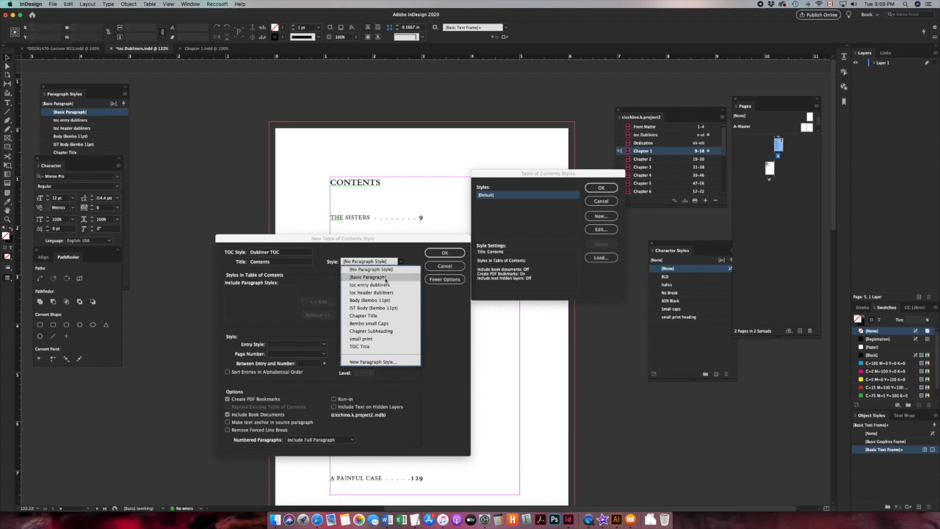
pyautogui.click(376, 293)
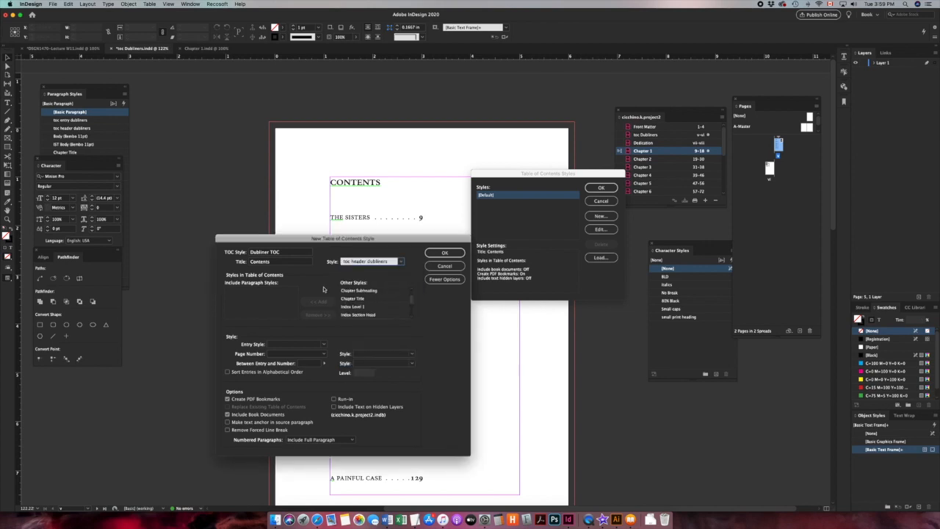
# Step: Include the Chapter Title paragraph style in the contents and set its entry style to toc entry dubliners
pyautogui.click(352, 299)
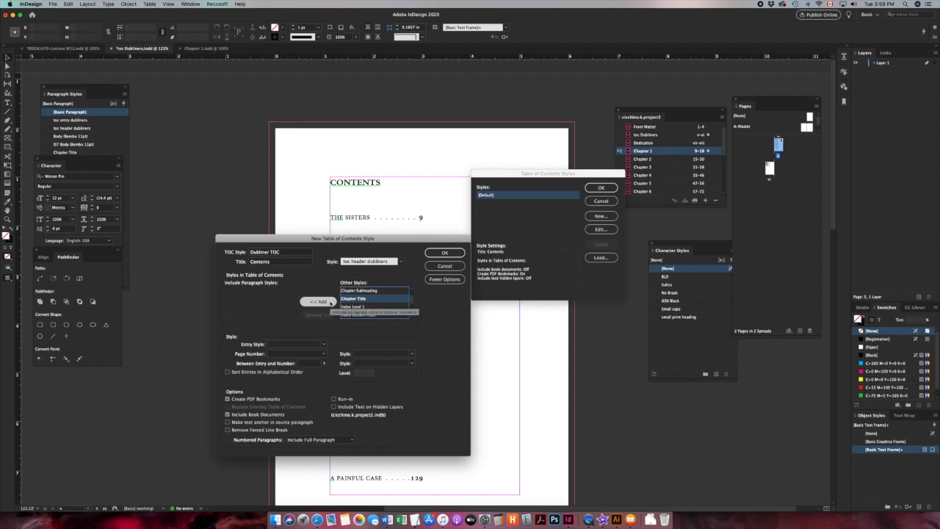
pyautogui.click(319, 302)
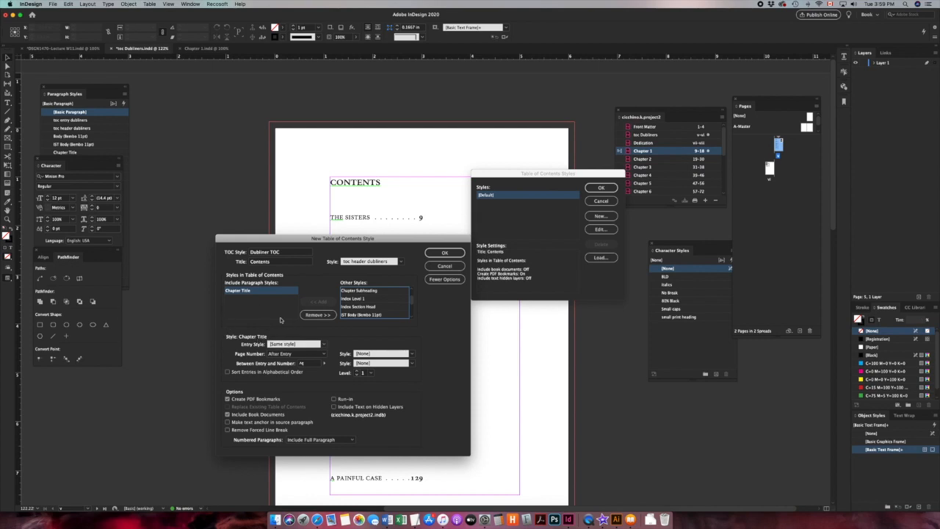
pyautogui.moveTo(337, 239); pyautogui.dragTo(305, 180)
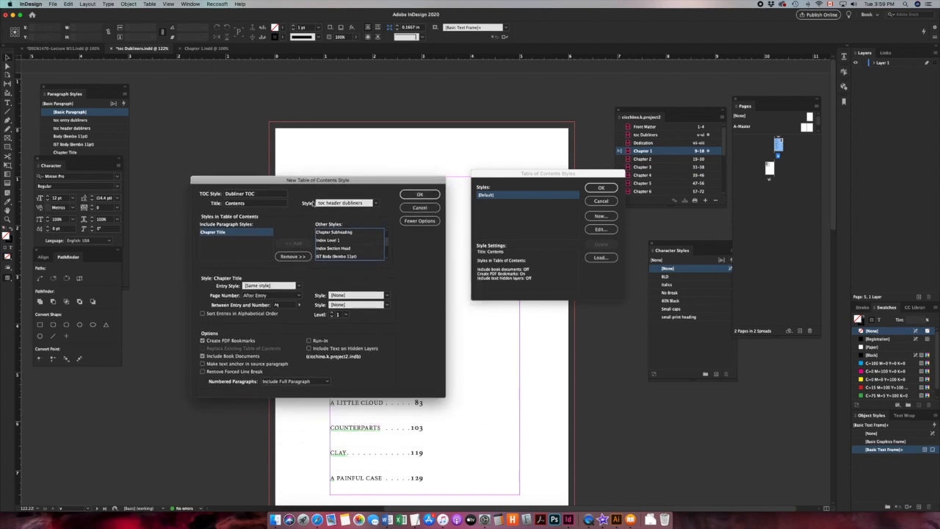
pyautogui.click(298, 285)
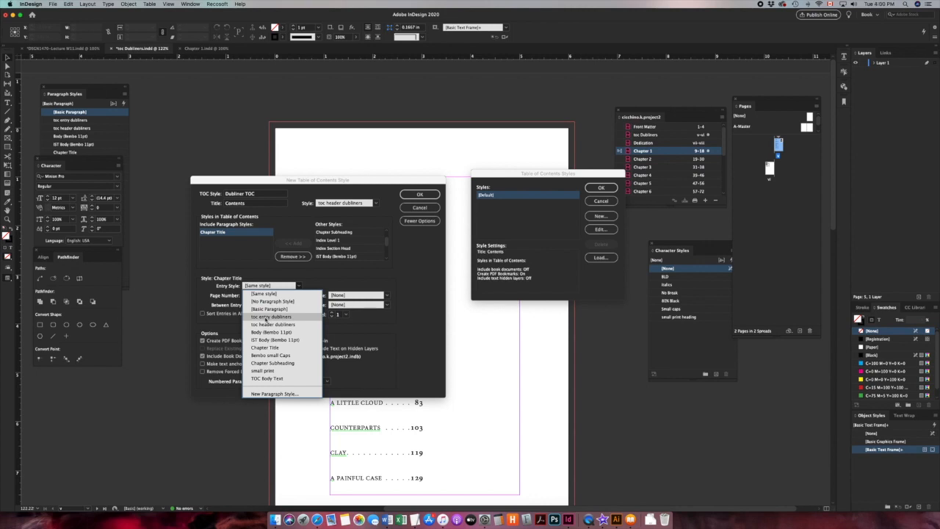
pyautogui.click(266, 316)
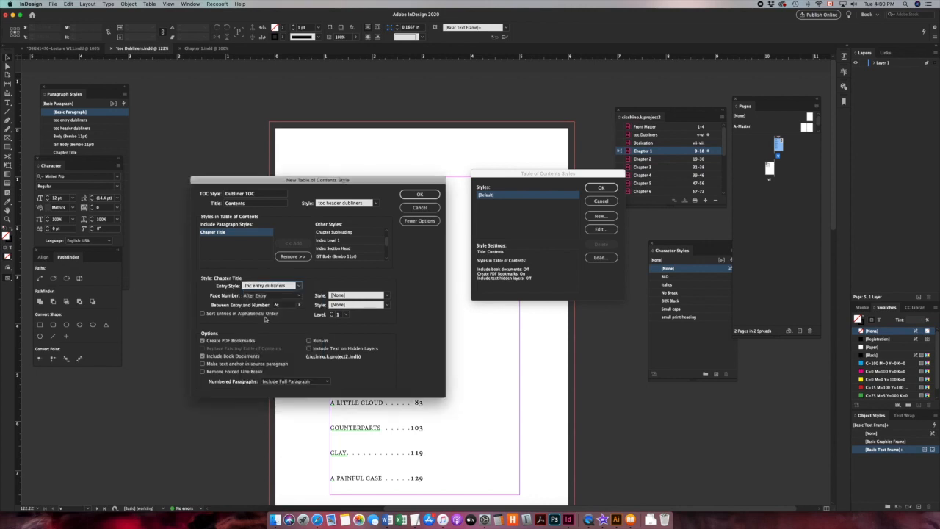
# Step: Set the entries to No Page Number, enable text anchors in the source paragraph, and save the table of contents style
pyautogui.click(283, 295)
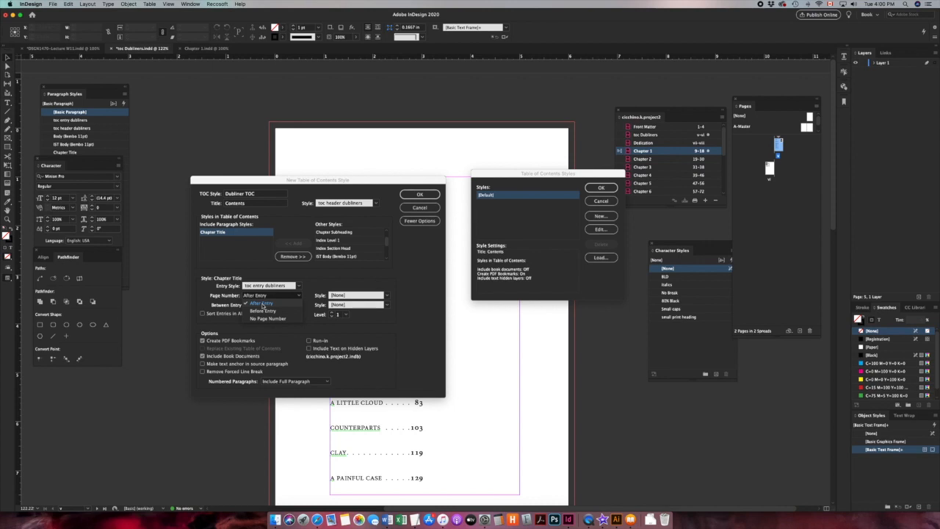
pyautogui.click(258, 320)
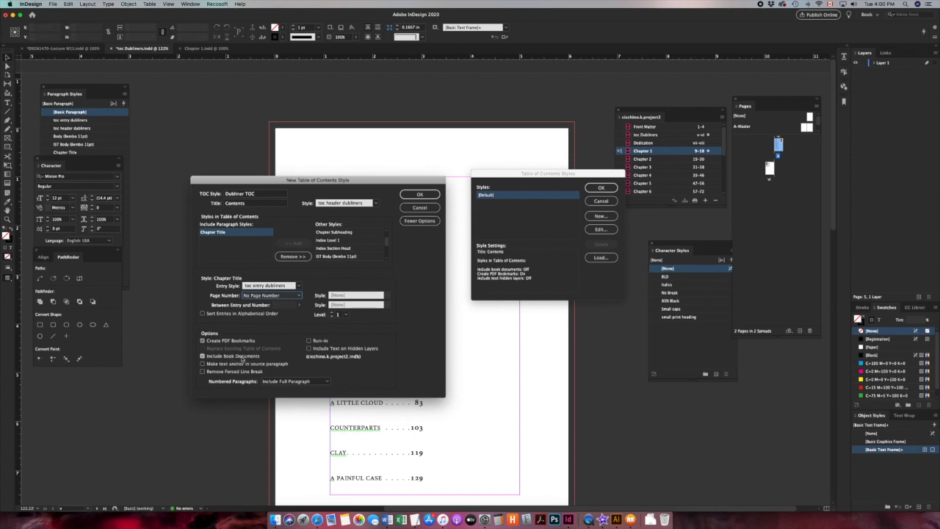
pyautogui.click(202, 365)
pyautogui.click(417, 220)
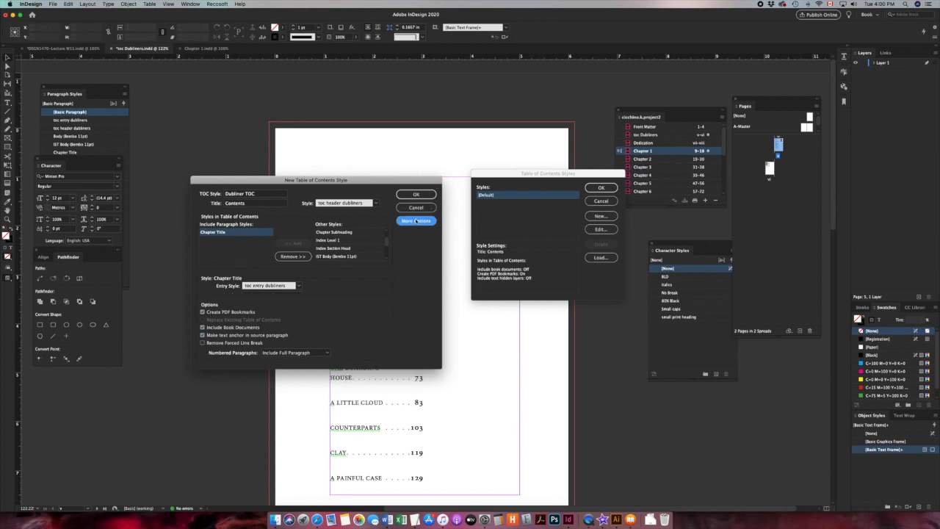
pyautogui.click(416, 220)
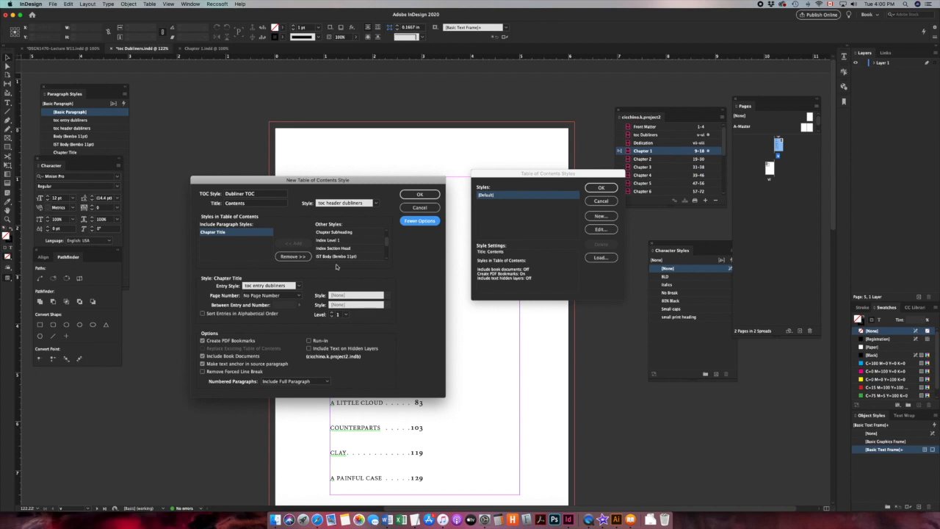
pyautogui.click(419, 195)
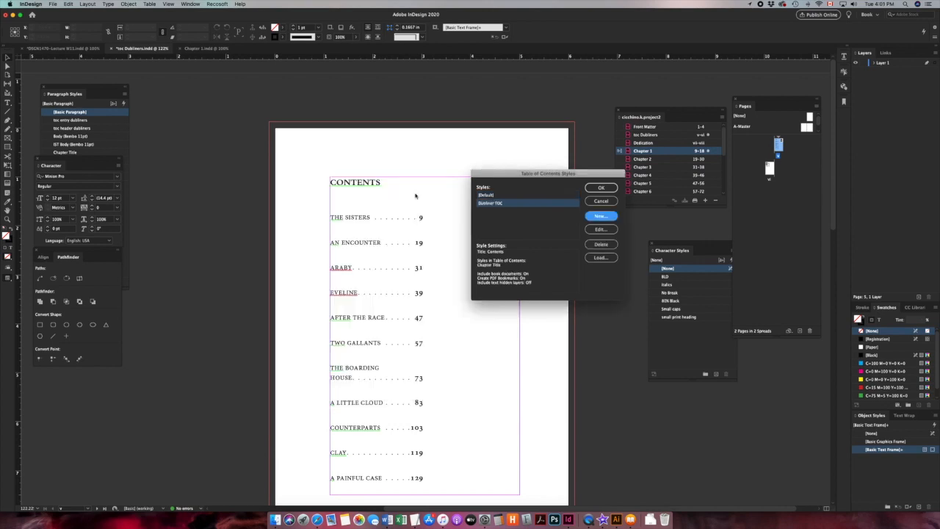
pyautogui.moveTo(498, 177); pyautogui.dragTo(477, 145)
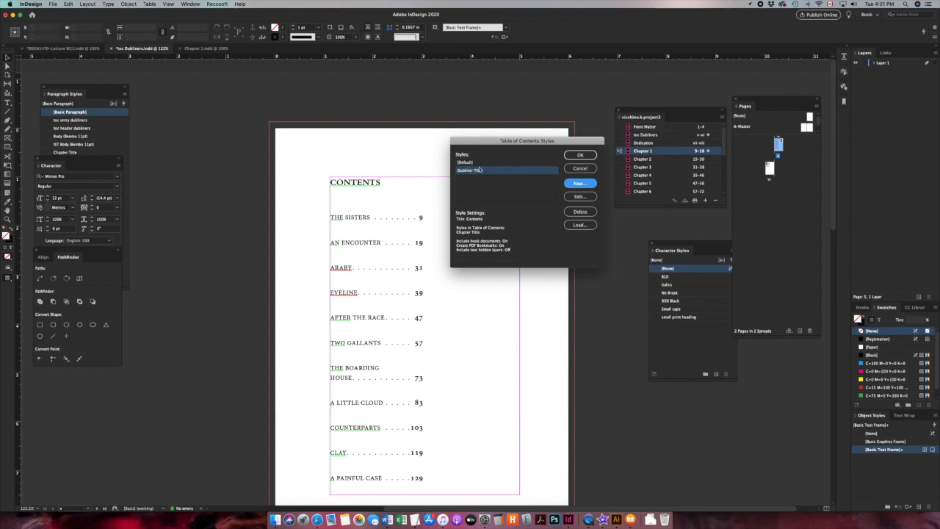
pyautogui.click(578, 155)
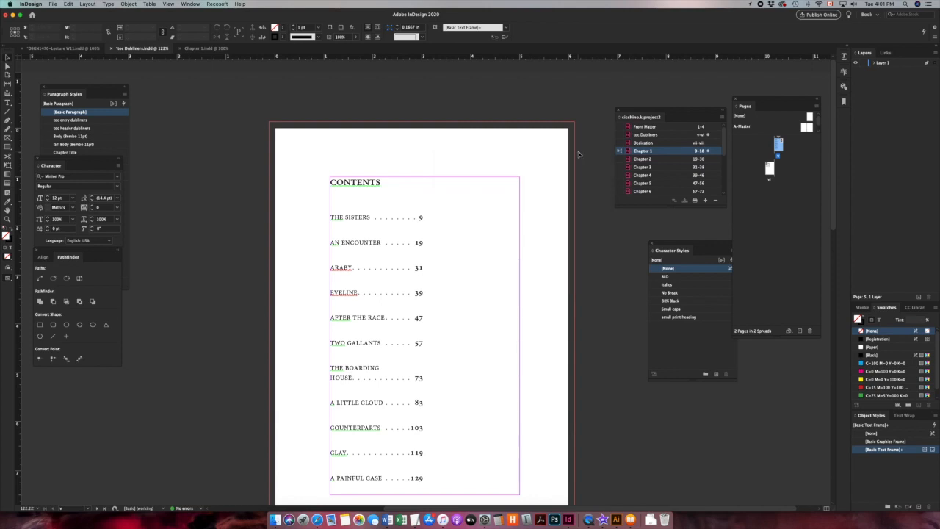
# Step: Delete the existing contents text frames from both pages of the toc Dubliners document
pyautogui.click(390, 208)
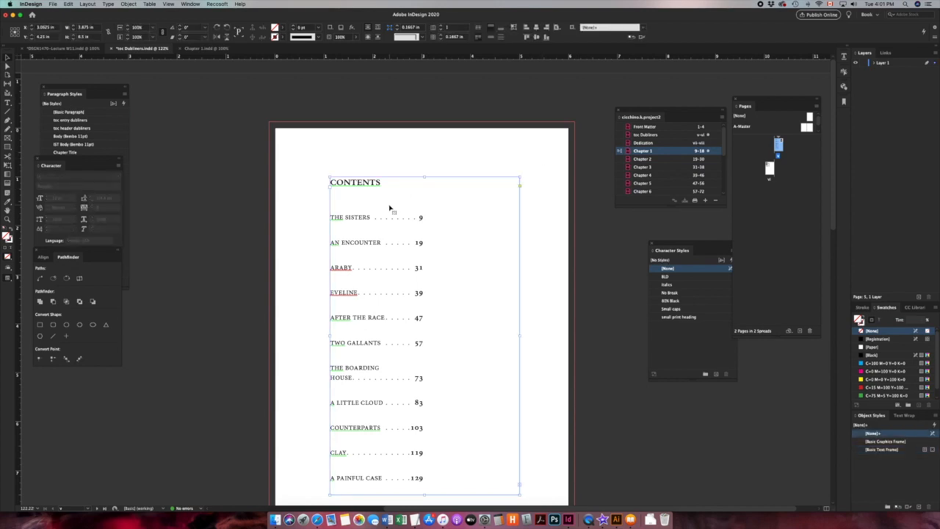
pyautogui.press('Delete')
pyautogui.scroll(-10, 390, 209)
pyautogui.scroll(1, 390, 209)
pyautogui.hscroll(-2, 390, 208)
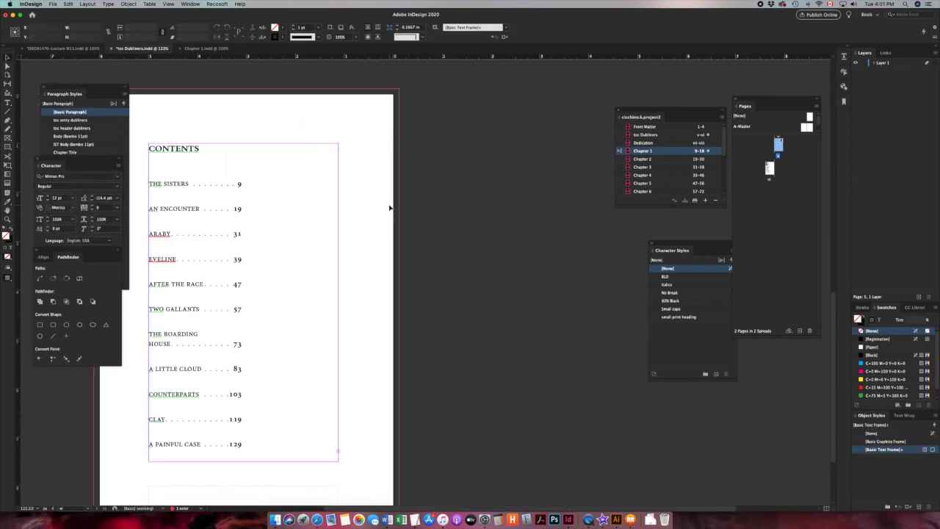
pyautogui.click(301, 216)
pyautogui.press('Delete')
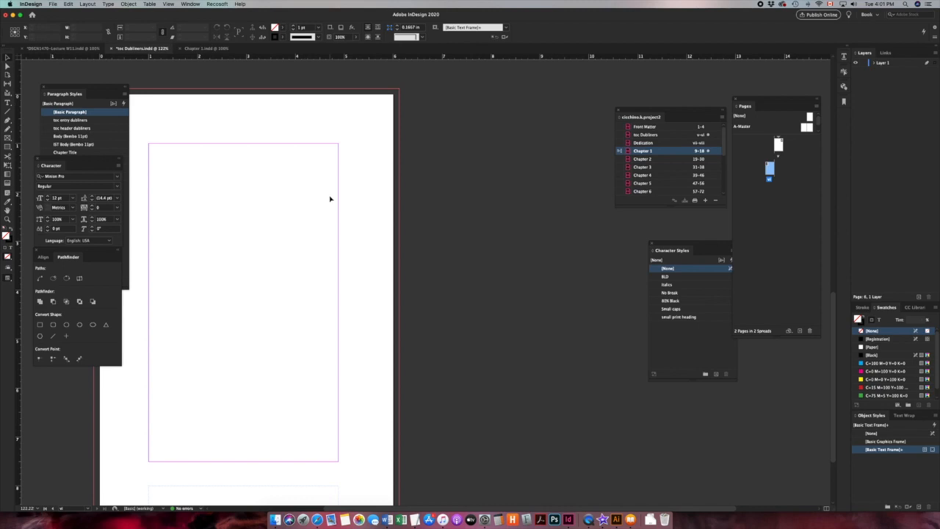
# Step: Begin a new table of contents for the emptied first page with the Dubliner TOC style, keeping toc entry dubliners as entry style
pyautogui.scroll(10, 330, 199)
pyautogui.hscroll(2, 330, 199)
pyautogui.click(413, 213)
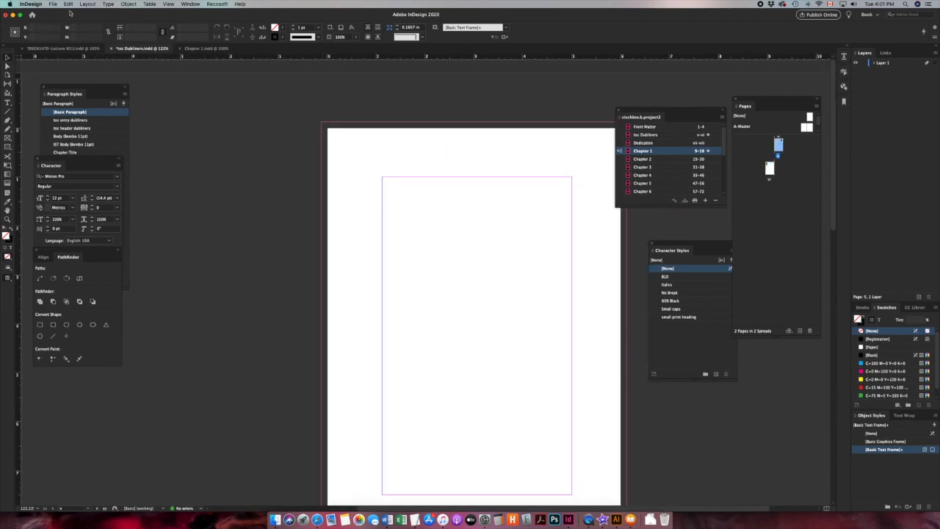
pyautogui.click(87, 3)
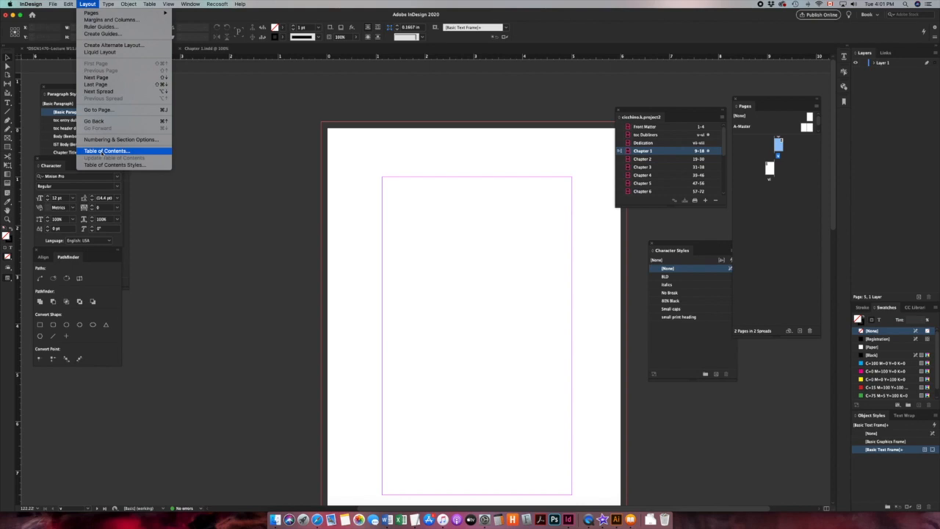
pyautogui.click(228, 207)
pyautogui.click(87, 4)
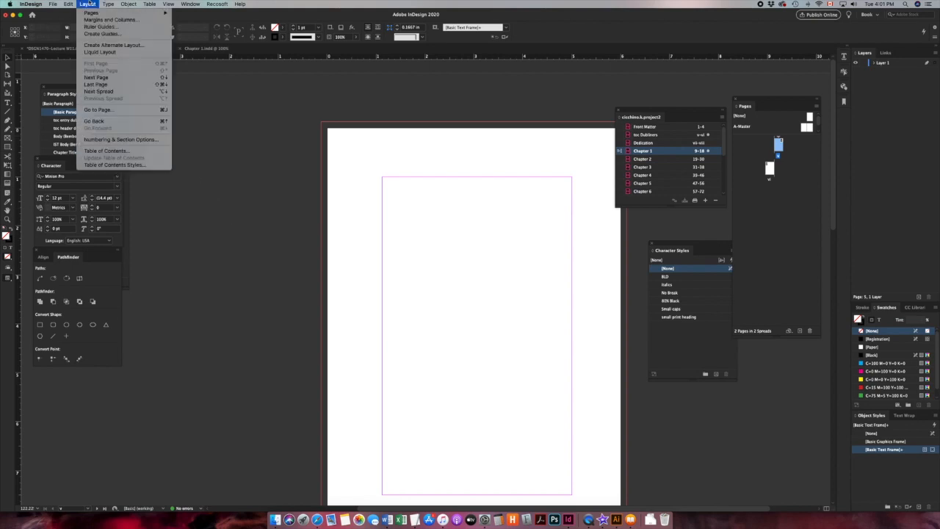
pyautogui.click(121, 152)
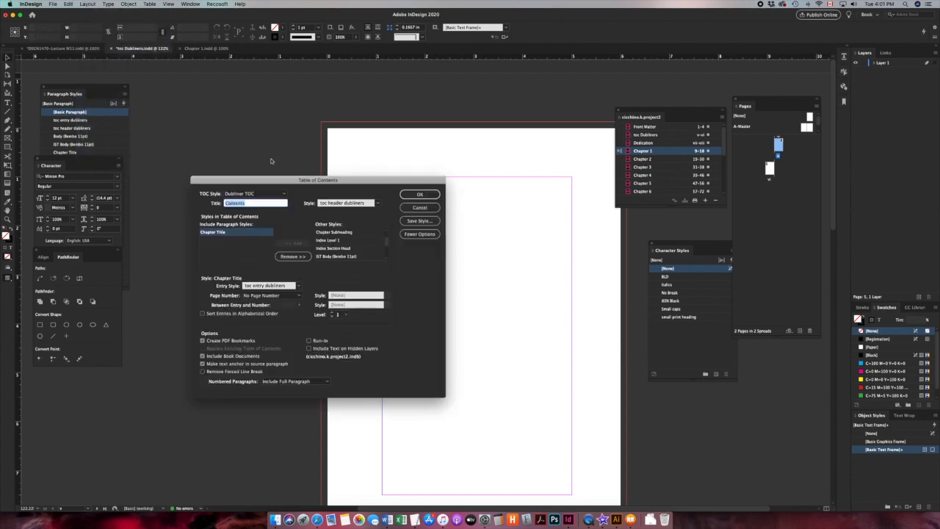
pyautogui.moveTo(260, 183); pyautogui.dragTo(334, 141)
pyautogui.click(332, 152)
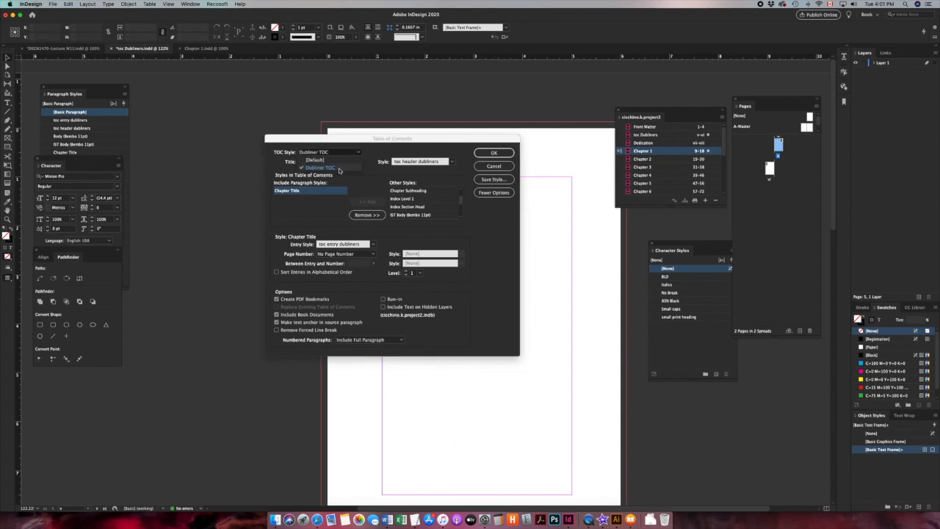
pyautogui.click(323, 167)
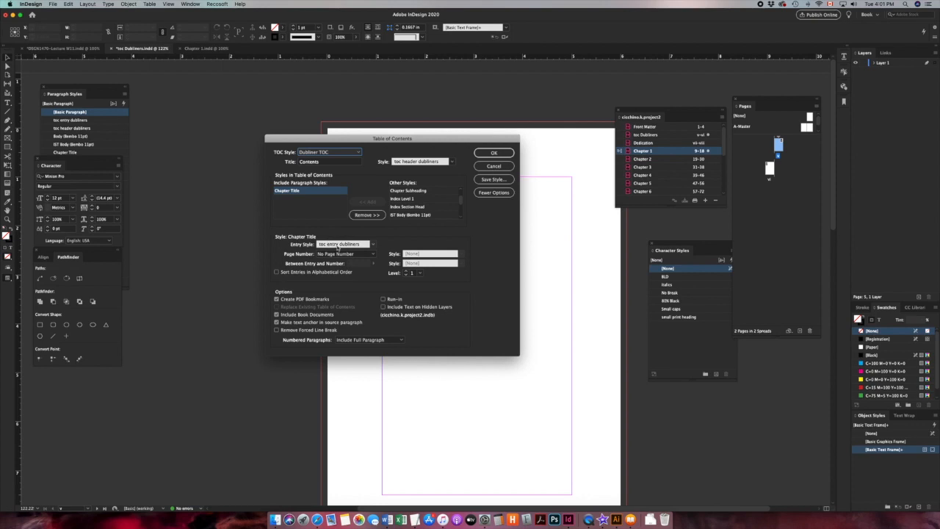
pyautogui.click(329, 246)
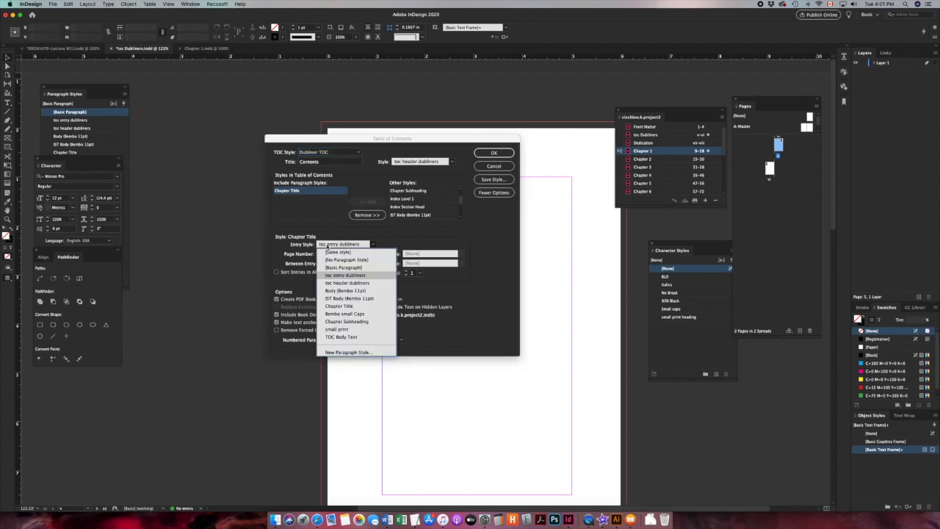
pyautogui.click(268, 248)
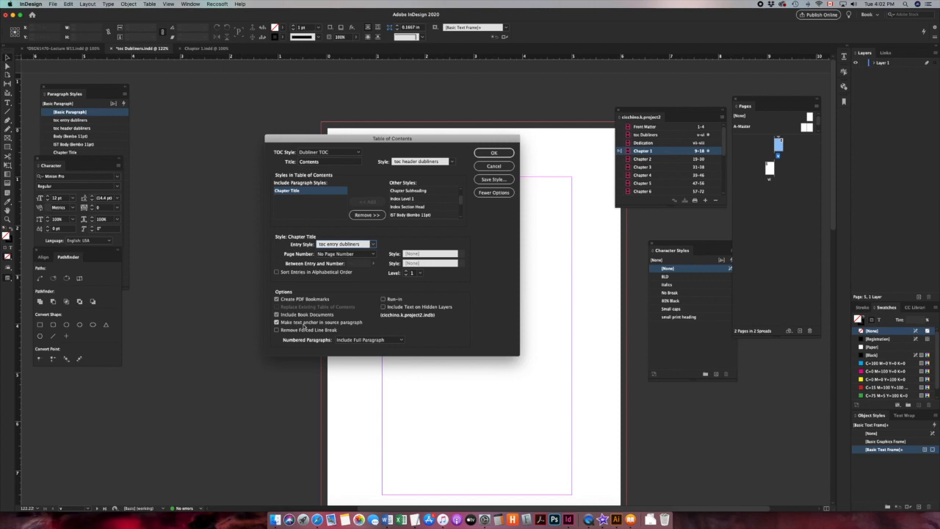
# Step: Generate the table of contents and place its text within the margins of the first page
pyautogui.click(493, 153)
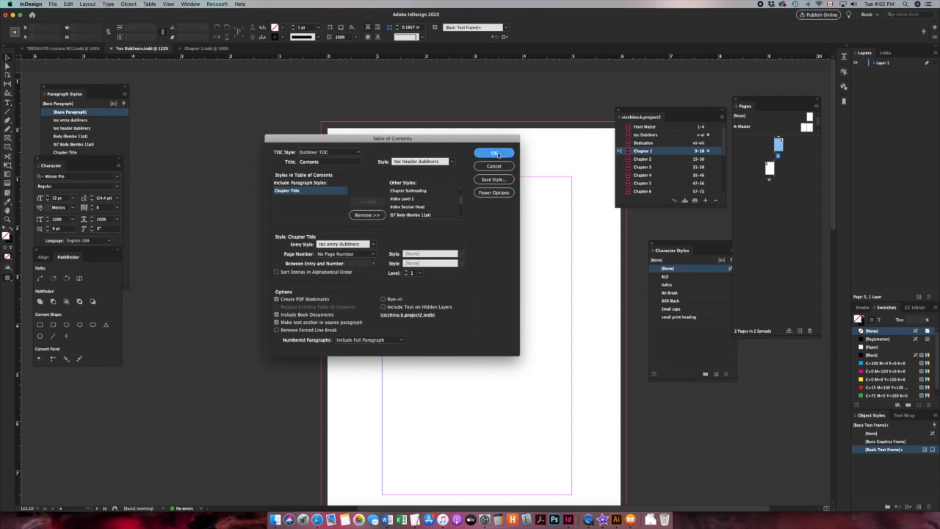
pyautogui.click(364, 127)
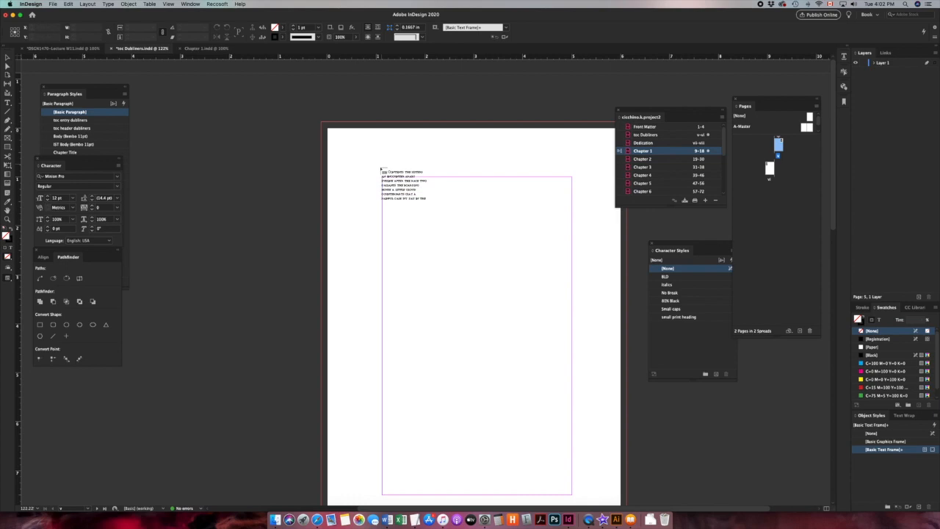
pyautogui.click(381, 177)
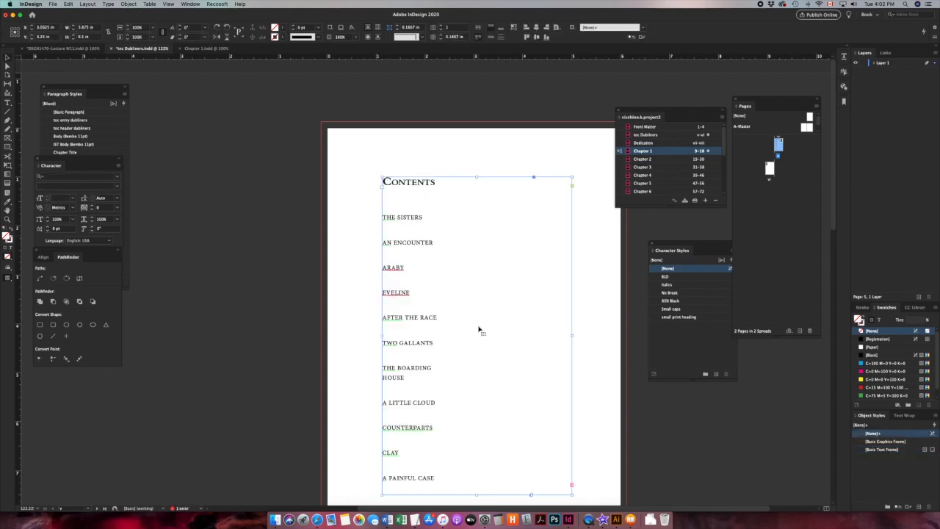
# Step: Restyle the initial letter of the Contents heading so it matches the capital height of the other letters
pyautogui.doubleClick(394, 188)
pyautogui.hotkey('shift', 'Left')
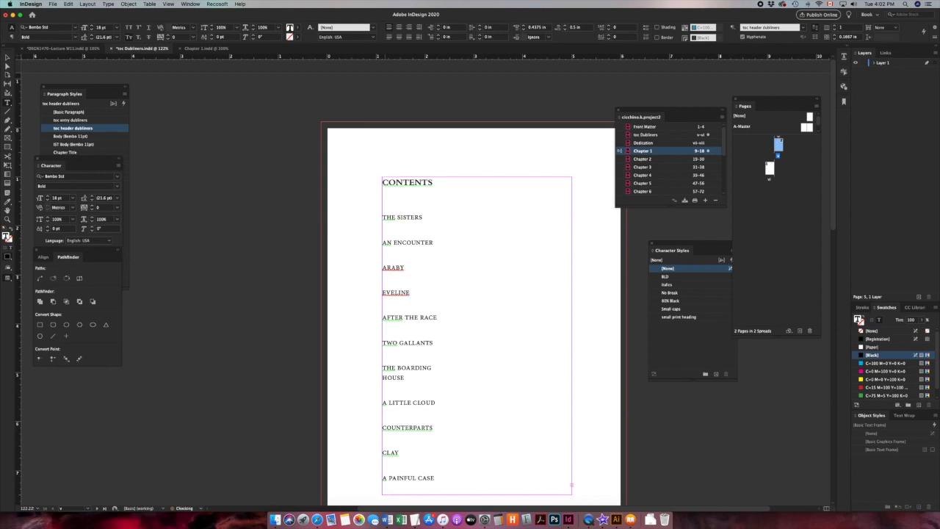
pyautogui.click(8, 58)
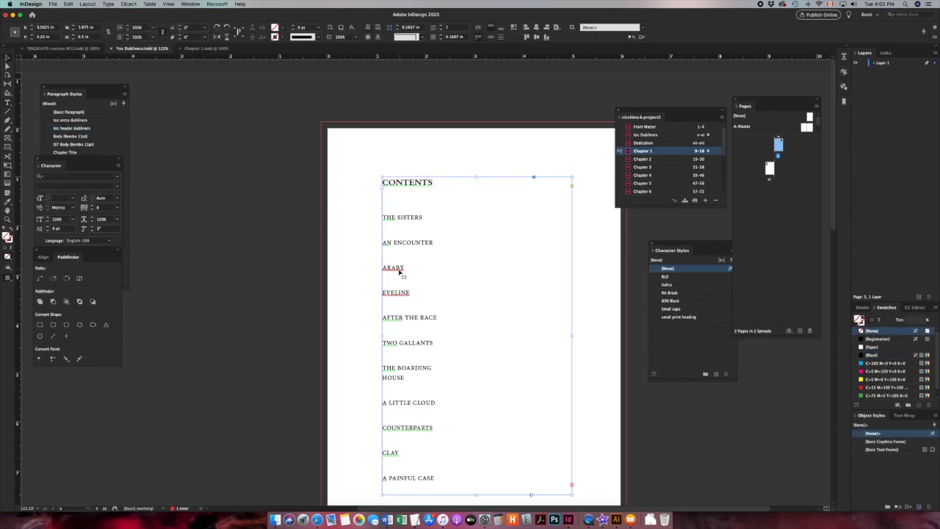
# Step: Flow the overset contents entries from the first page into a linked frame on the second page
pyautogui.scroll(-10, 482, 296)
pyautogui.scroll(5, 483, 296)
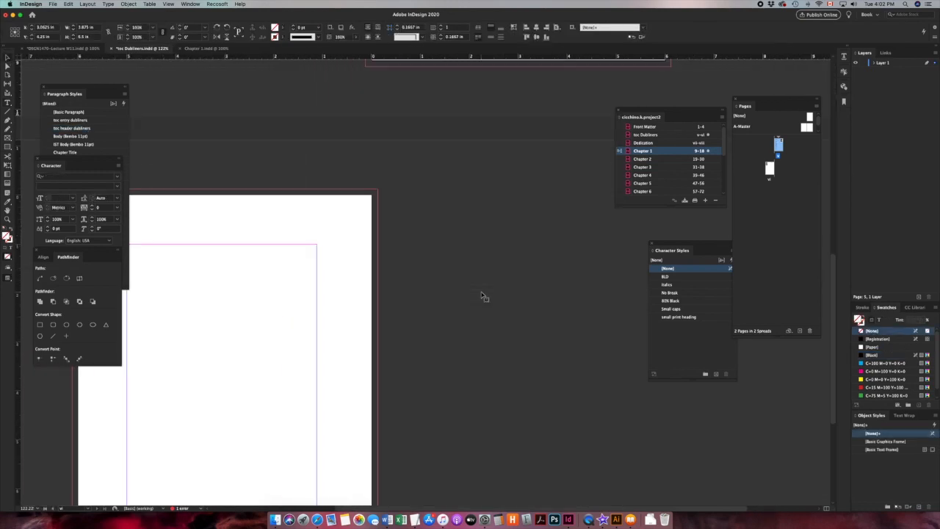
pyautogui.click(563, 312)
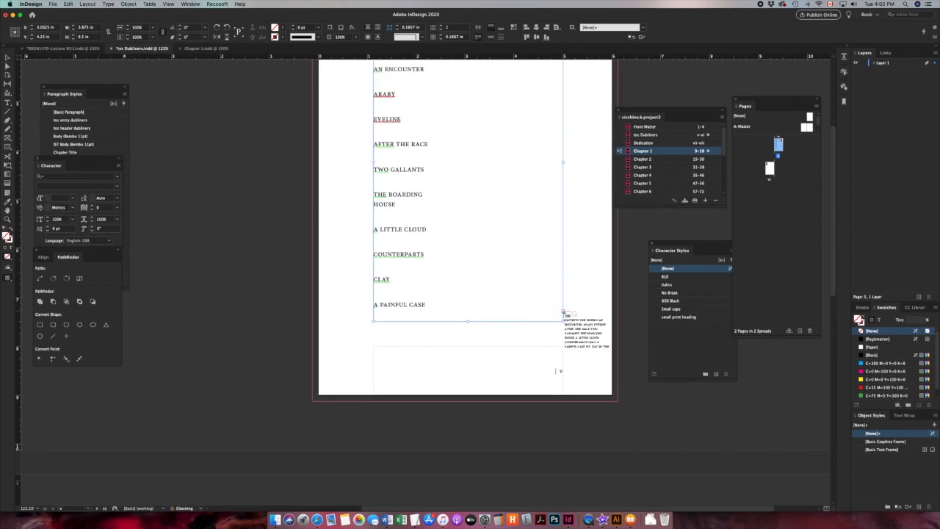
pyautogui.scroll(-9, 394, 356)
pyautogui.click(292, 295)
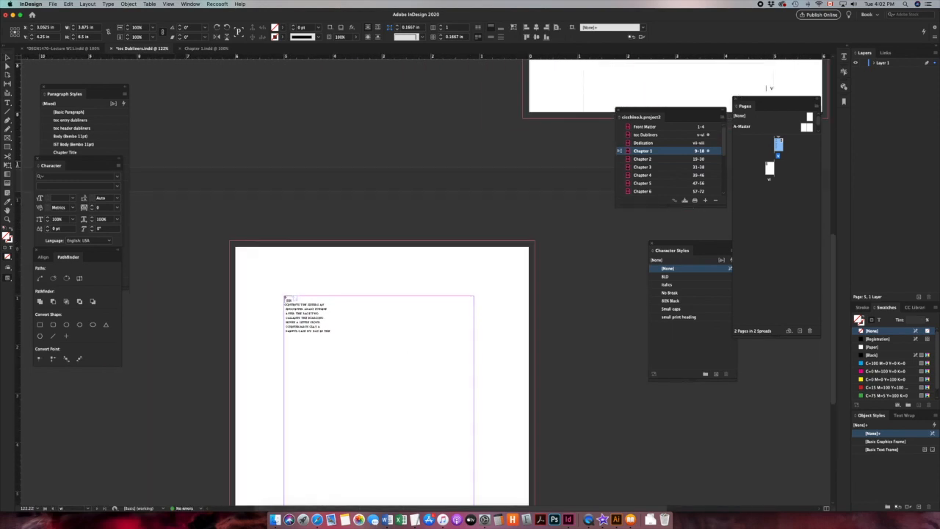
pyautogui.click(320, 277)
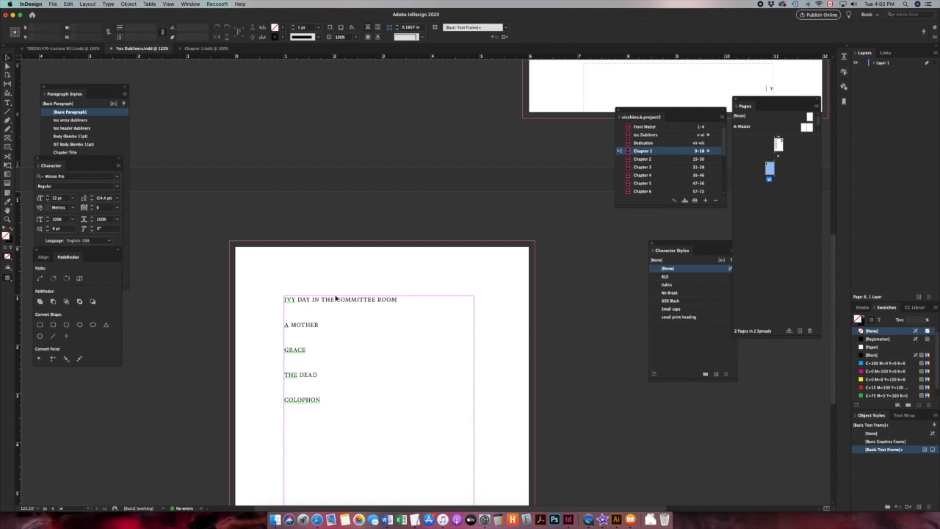
pyautogui.doubleClick(343, 304)
pyautogui.click(329, 272)
pyautogui.moveTo(302, 299); pyautogui.dragTo(323, 406)
pyautogui.click(312, 367)
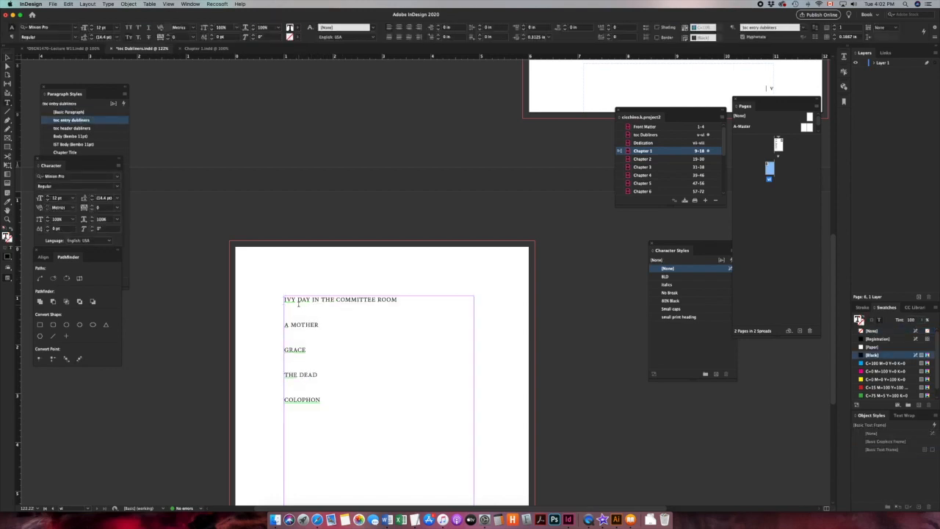
pyautogui.scroll(10, 301, 330)
pyautogui.hscroll(1, 299, 306)
pyautogui.scroll(1, 299, 308)
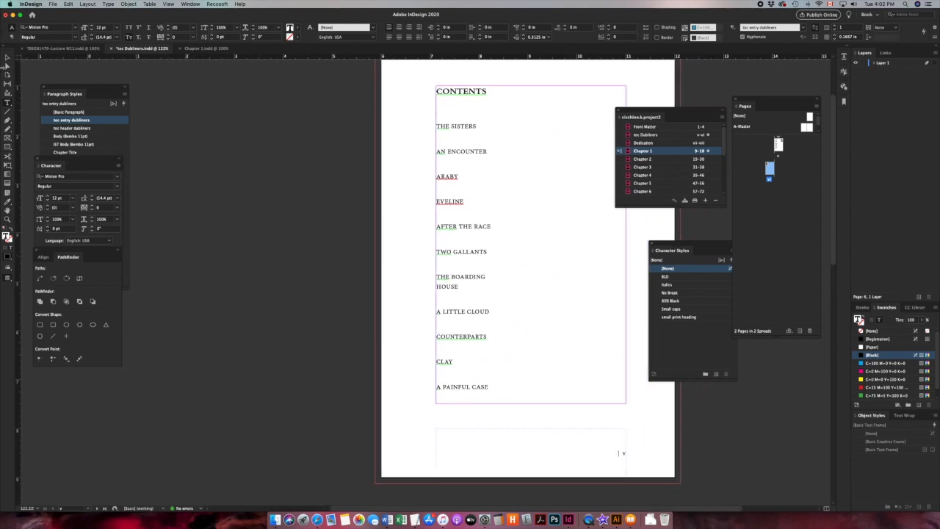
# Step: Set the toc entry dubliners style's space between paragraphs using the same style to 0.125 in
pyautogui.click(8, 58)
pyautogui.click(479, 212)
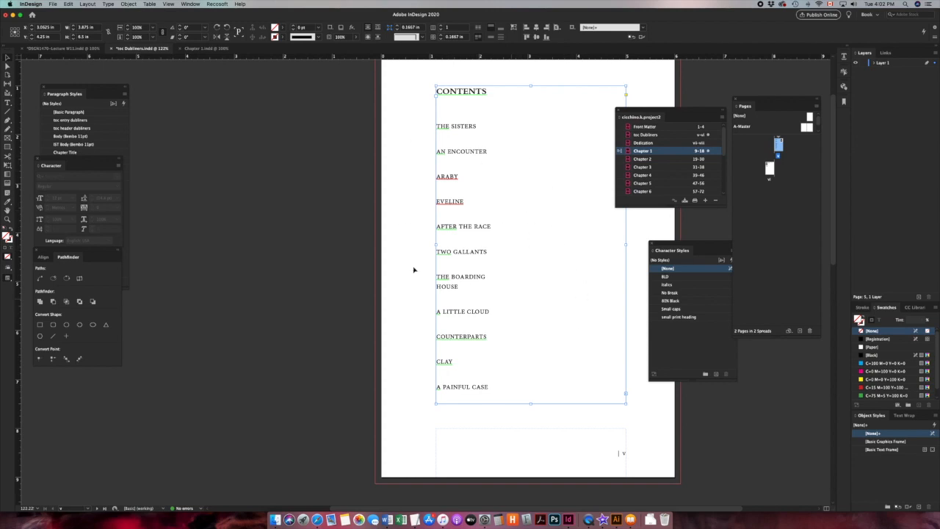
pyautogui.moveTo(87, 90); pyautogui.dragTo(272, 111)
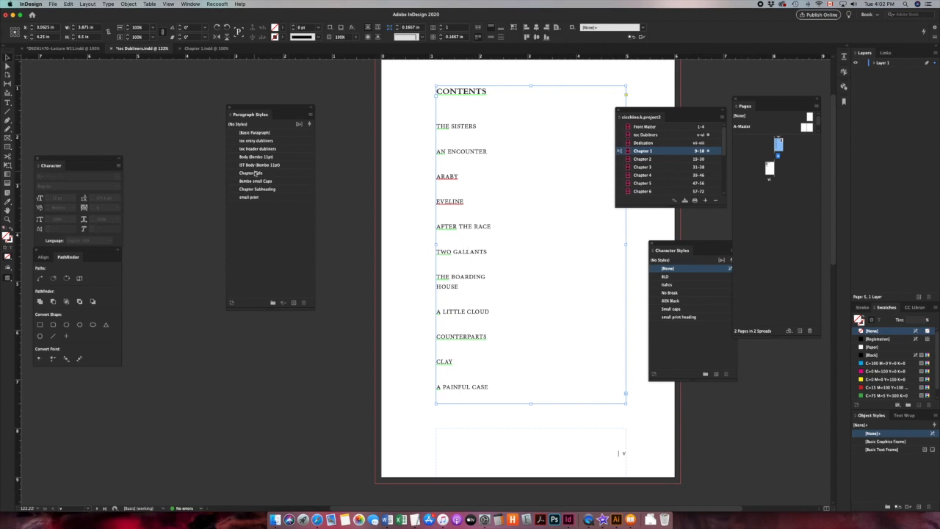
pyautogui.doubleClick(296, 141)
pyautogui.click(152, 160)
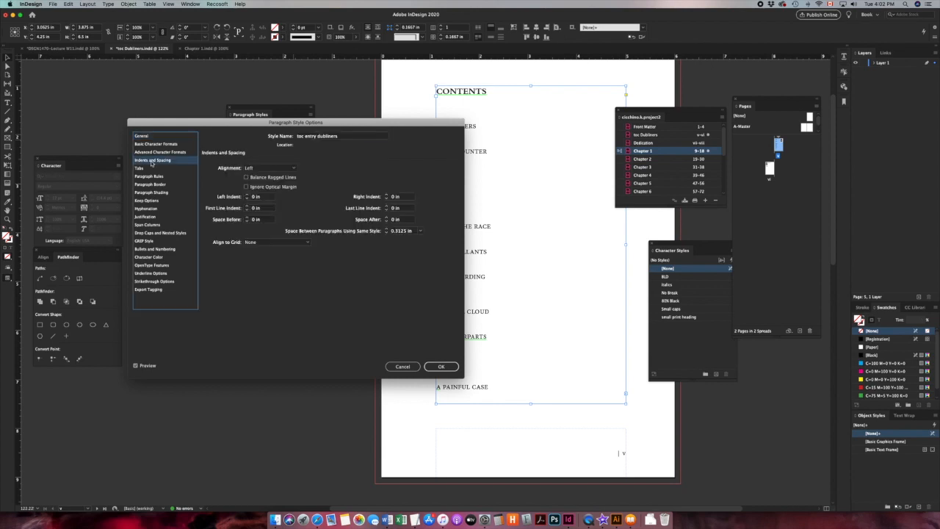
pyautogui.click(386, 233)
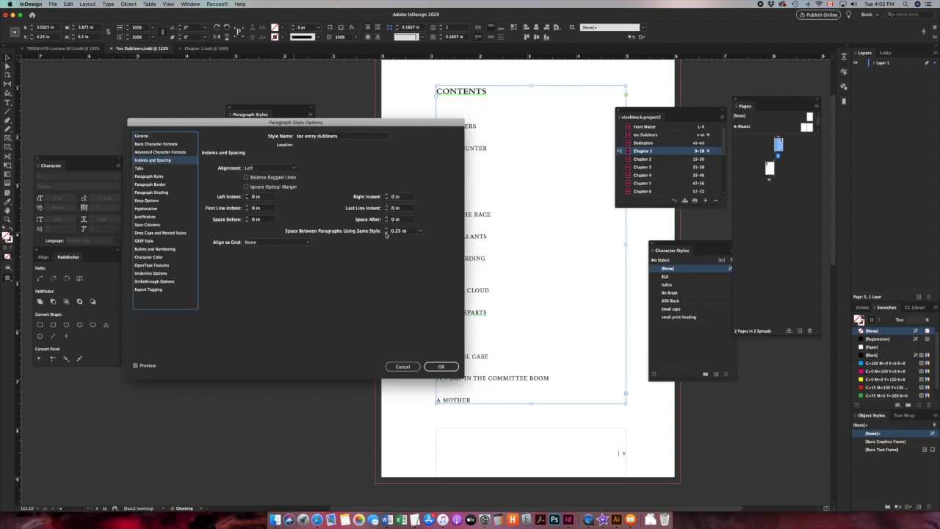
pyautogui.click(386, 232)
pyautogui.click(386, 232)
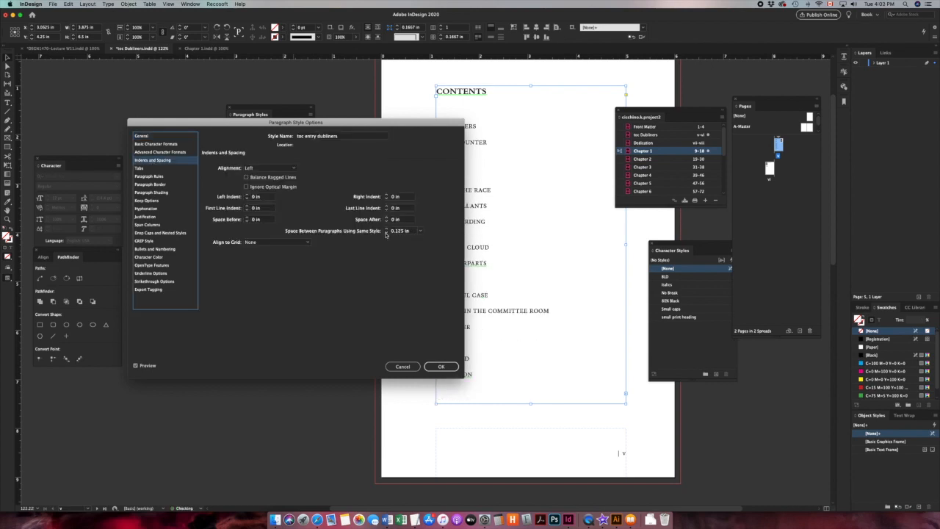
pyautogui.moveTo(423, 127); pyautogui.dragTo(355, 110)
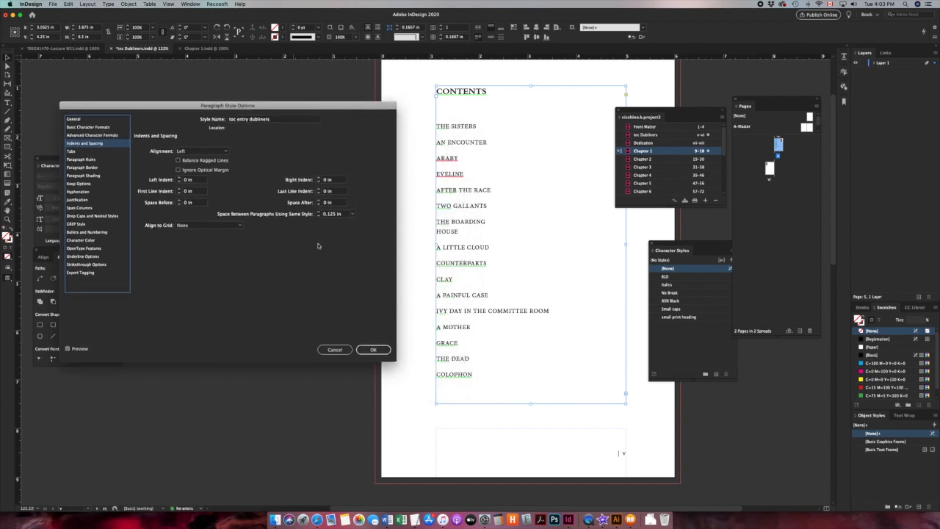
pyautogui.click(361, 352)
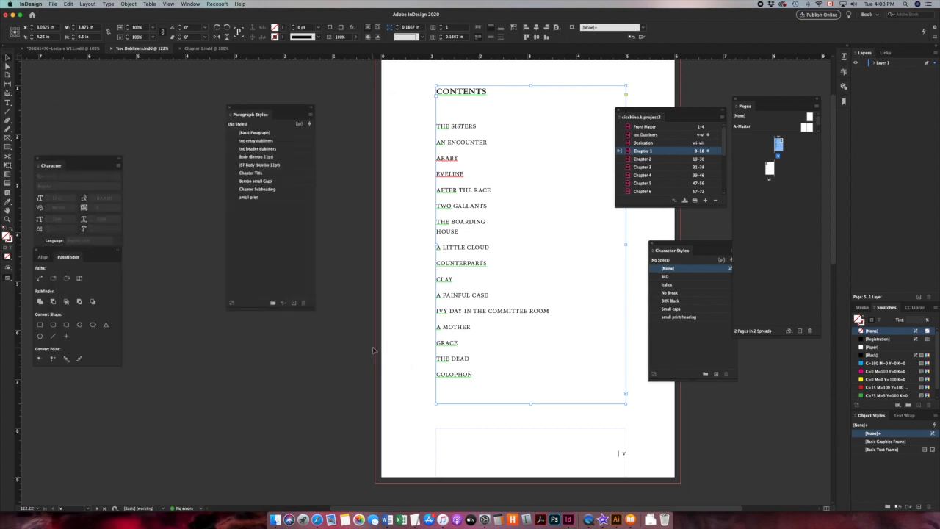
# Step: Delete the document's second page together with the objects on it
pyautogui.click(392, 113)
pyautogui.click(769, 169)
pyautogui.click(809, 331)
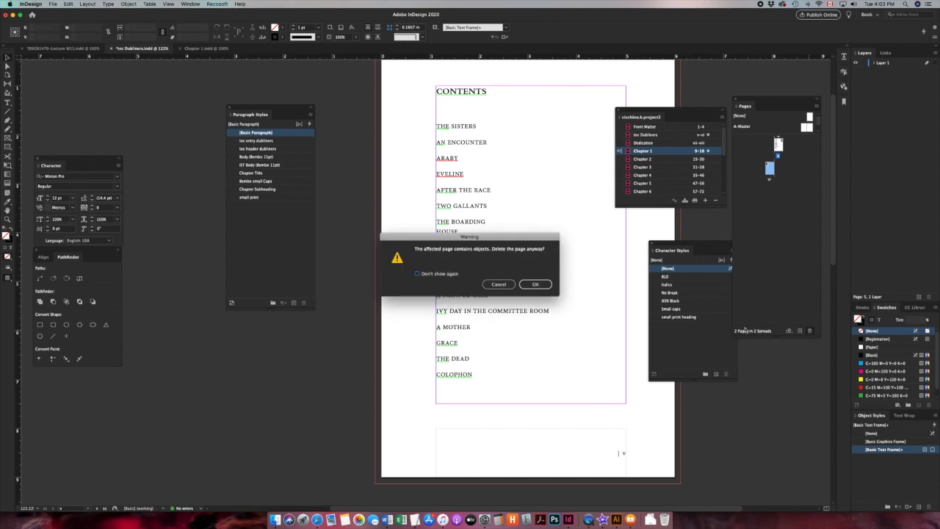
pyautogui.click(535, 286)
pyautogui.hscroll(3, 418, 243)
pyautogui.scroll(2, 418, 243)
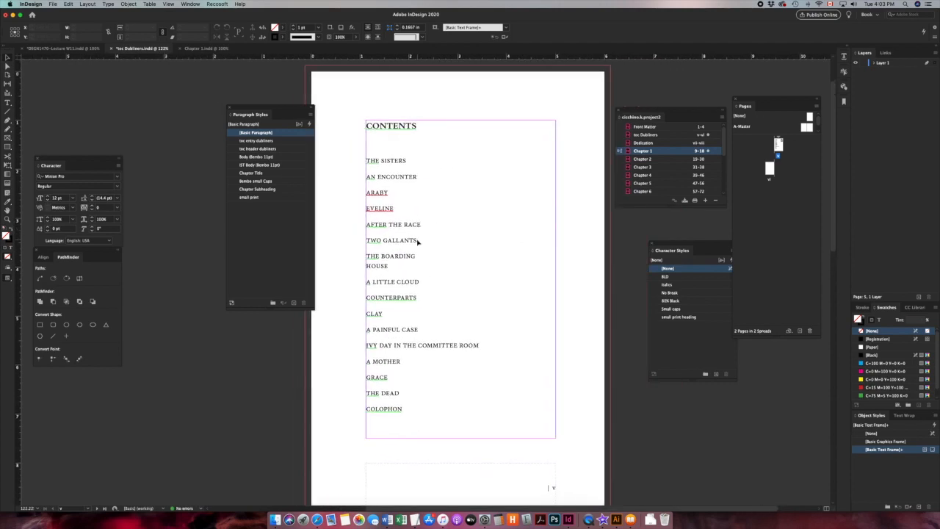
pyautogui.hscroll(-3, 418, 242)
pyautogui.scroll(-1, 418, 242)
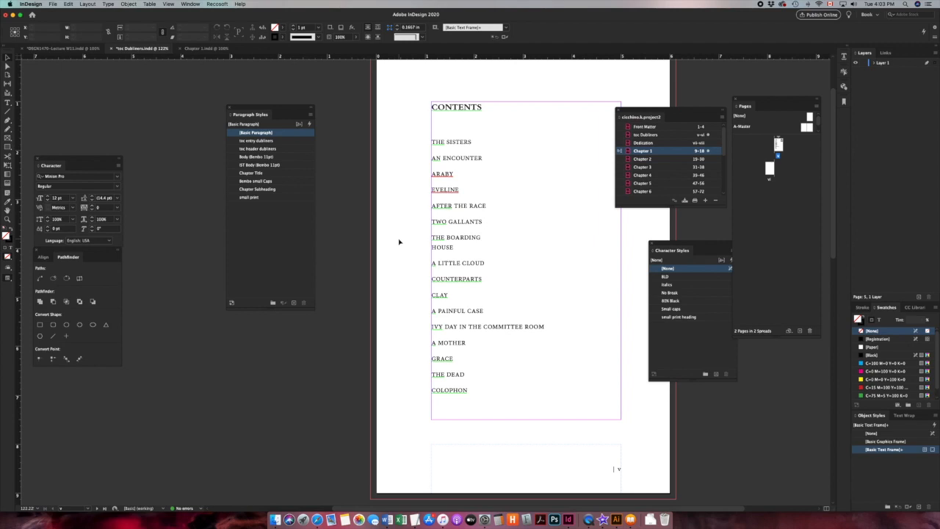
pyautogui.scroll(3, 399, 241)
pyautogui.hscroll(3, 399, 242)
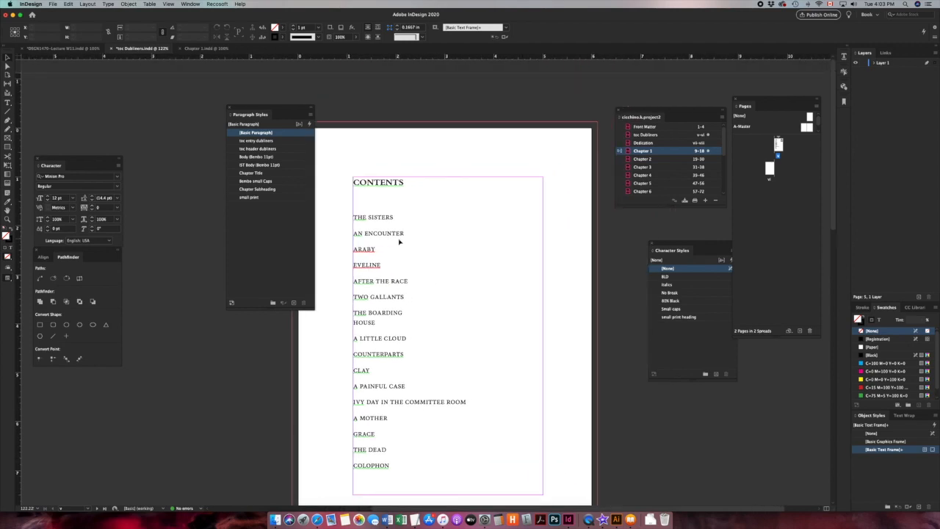
pyautogui.hscroll(-3, 399, 242)
pyautogui.scroll(-2, 399, 242)
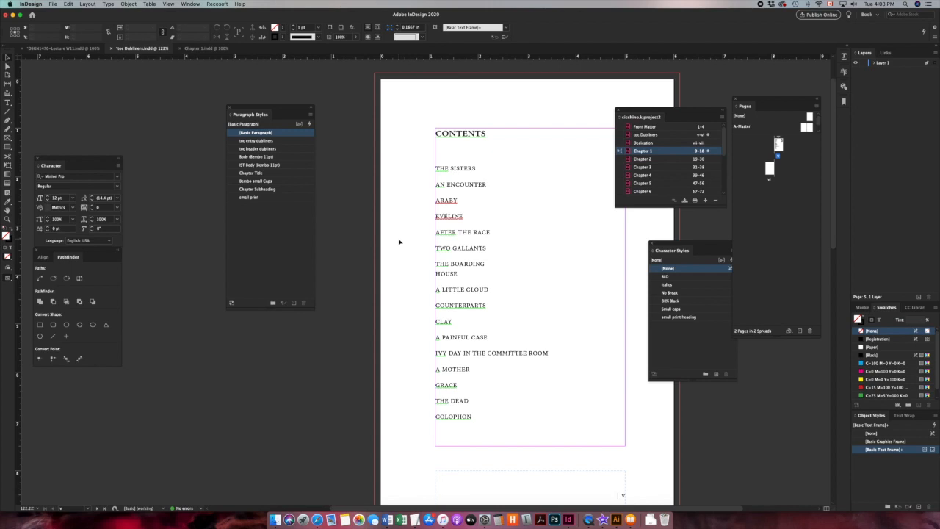
# Step: Save the toc Dubliners document and the book file
pyautogui.press('super+s')
pyautogui.click(723, 118)
pyautogui.click(749, 146)
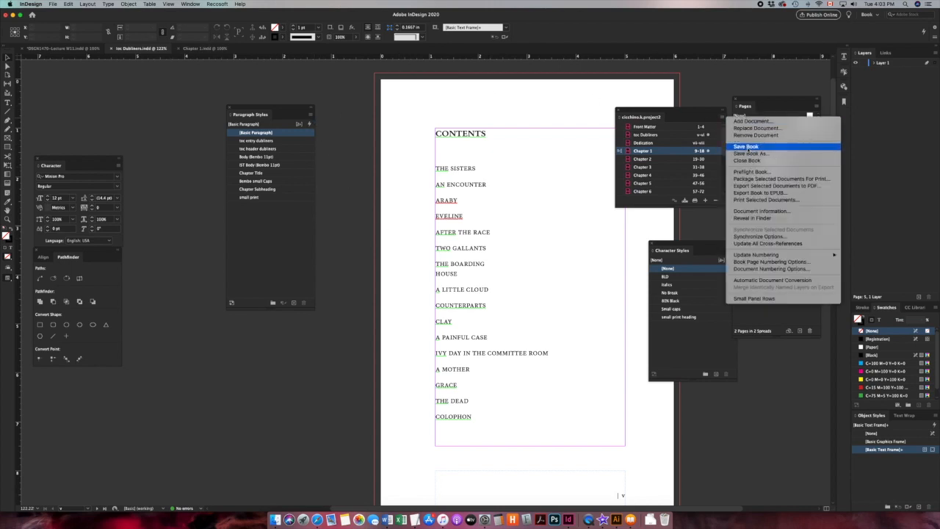
# Step: Remove the line break within The Boarding House contents entry so it runs on one line, and save the document
pyautogui.moveTo(558, 119); pyautogui.dragTo(494, 195)
pyautogui.moveTo(448, 245); pyautogui.dragTo(463, 226)
pyautogui.doubleClick(395, 306)
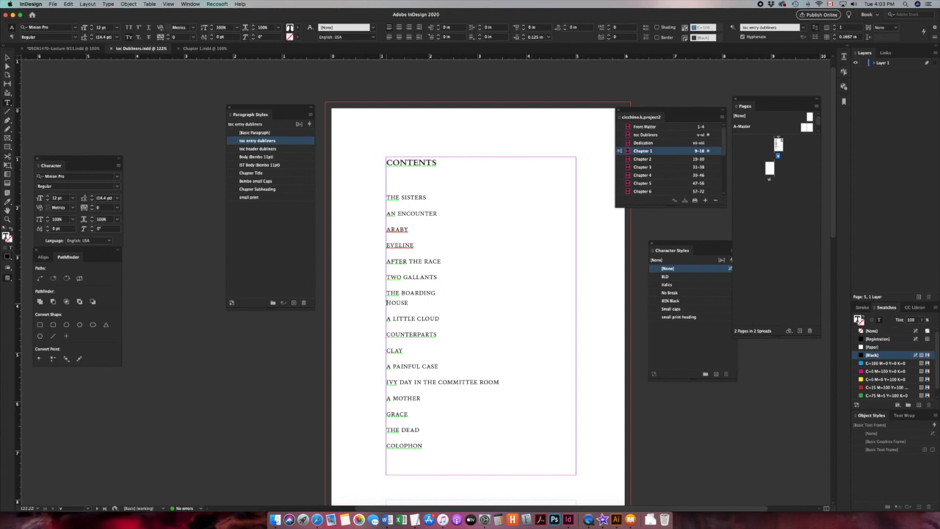
pyautogui.press('BackSpace')
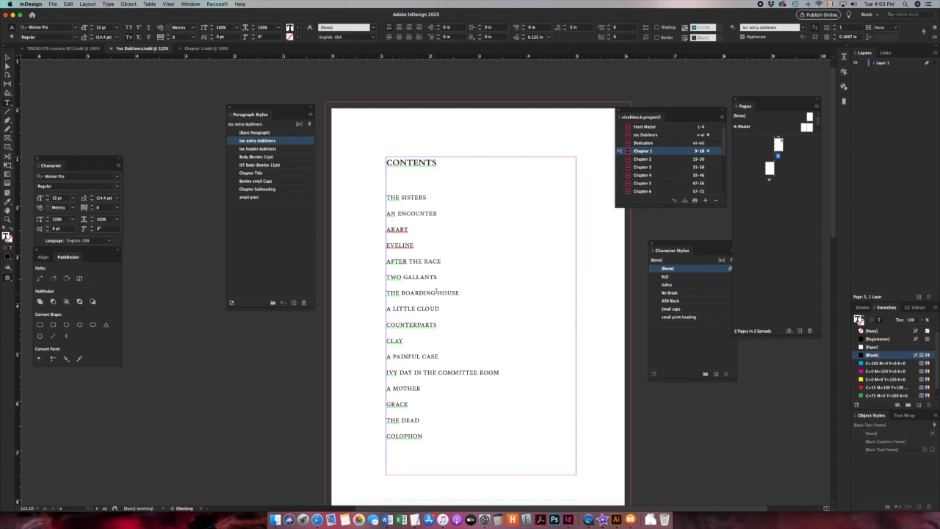
pyautogui.click(400, 293)
pyautogui.scroll(-1, 482, 277)
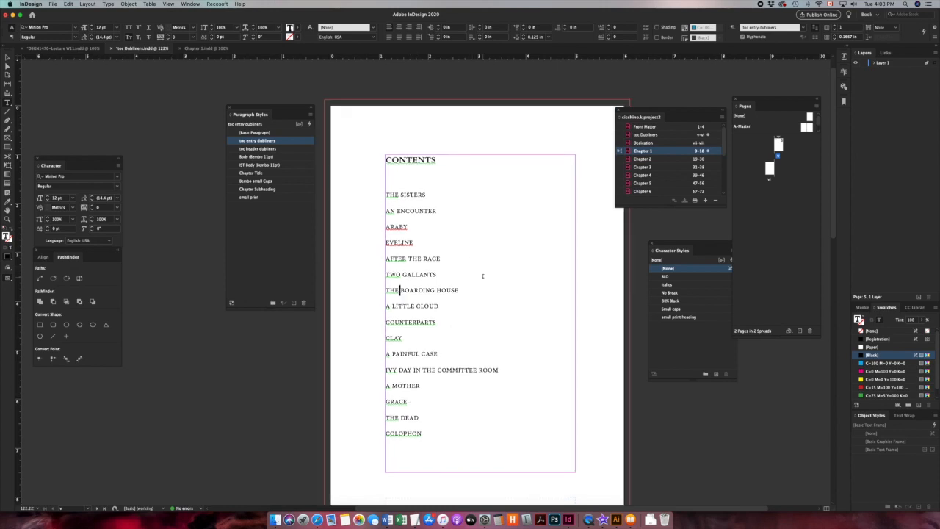
pyautogui.press('super+s')
pyautogui.click(9, 58)
pyautogui.click(104, 97)
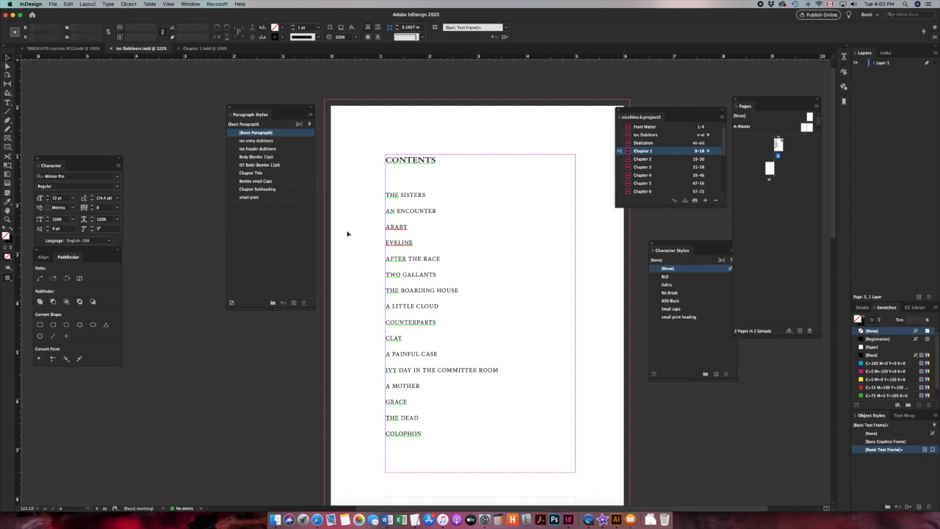
# Step: Begin exporting the entire book in EPUB (Reflowable) format, keeping the proposed file name
pyautogui.moveTo(293, 111); pyautogui.dragTo(211, 114)
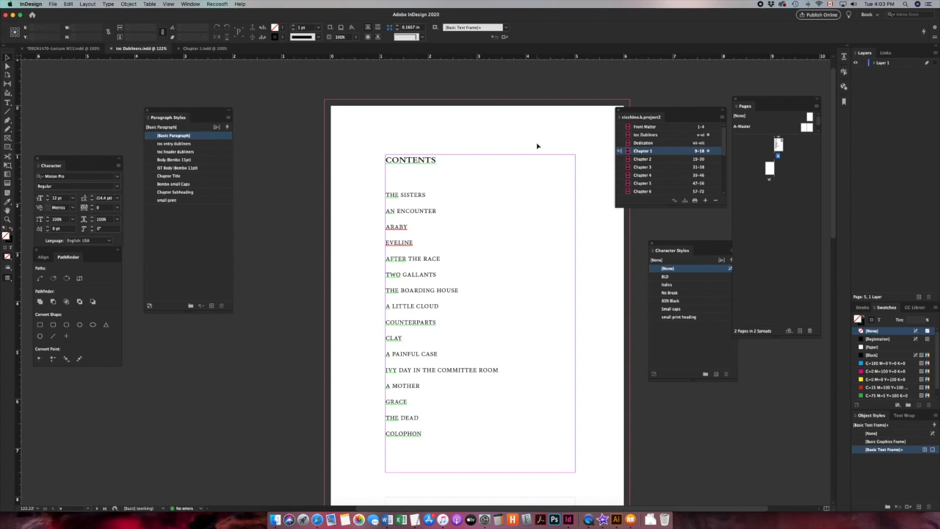
pyautogui.hscroll(3, 538, 146)
pyautogui.scroll(1, 538, 145)
pyautogui.click(724, 118)
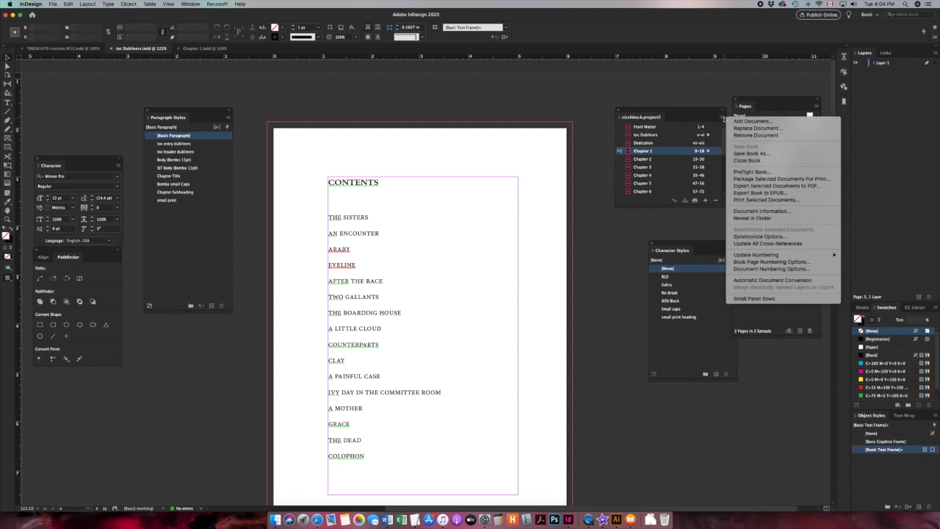
pyautogui.click(751, 193)
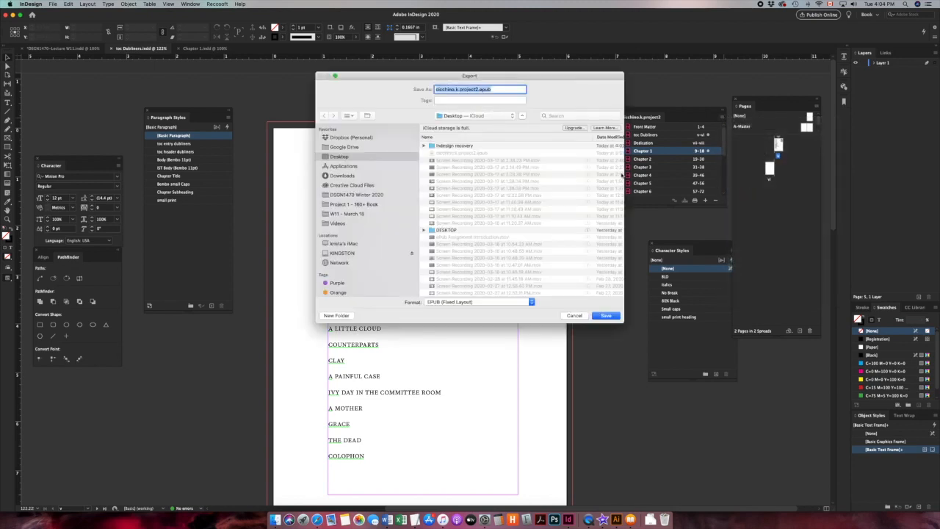
pyautogui.click(467, 303)
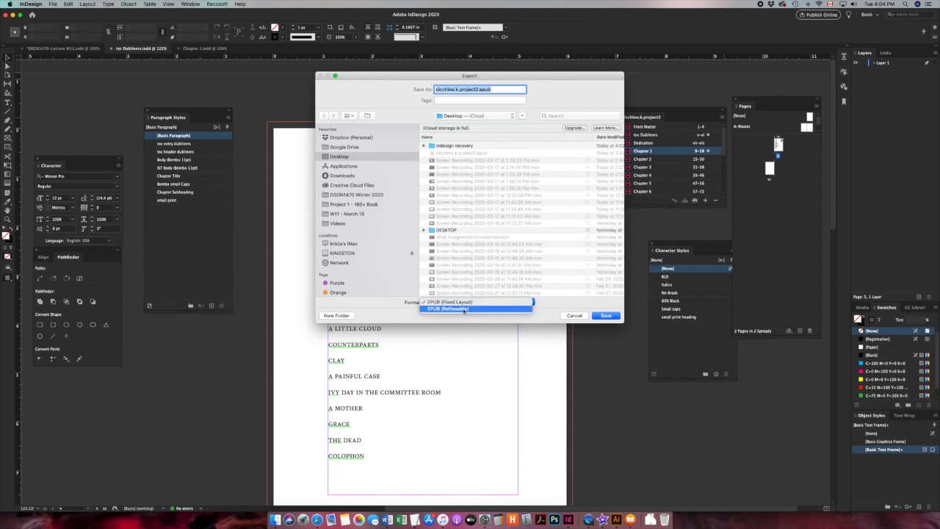
pyautogui.click(463, 310)
pyautogui.click(604, 316)
pyautogui.click(524, 125)
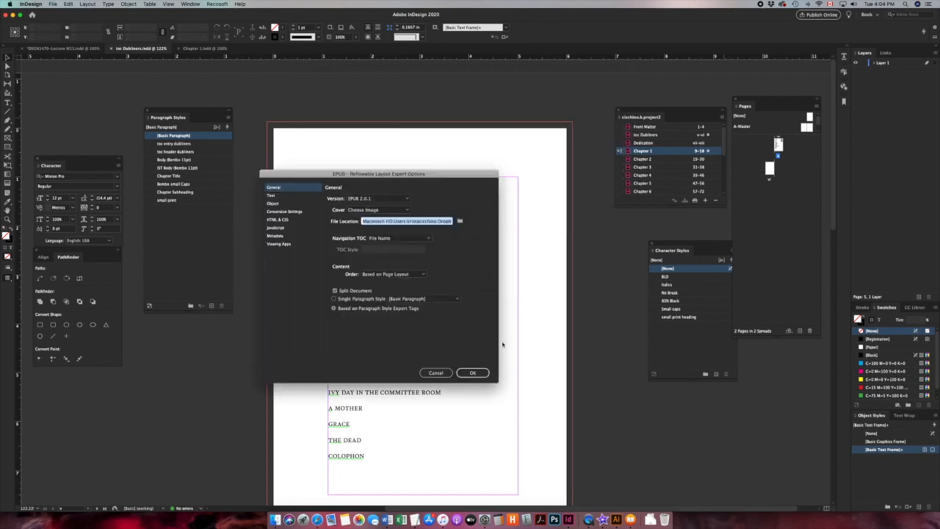
# Step: Run the EPUB export with the existing reflowable layout options and page through the opened ebook to its contents
pyautogui.click(478, 373)
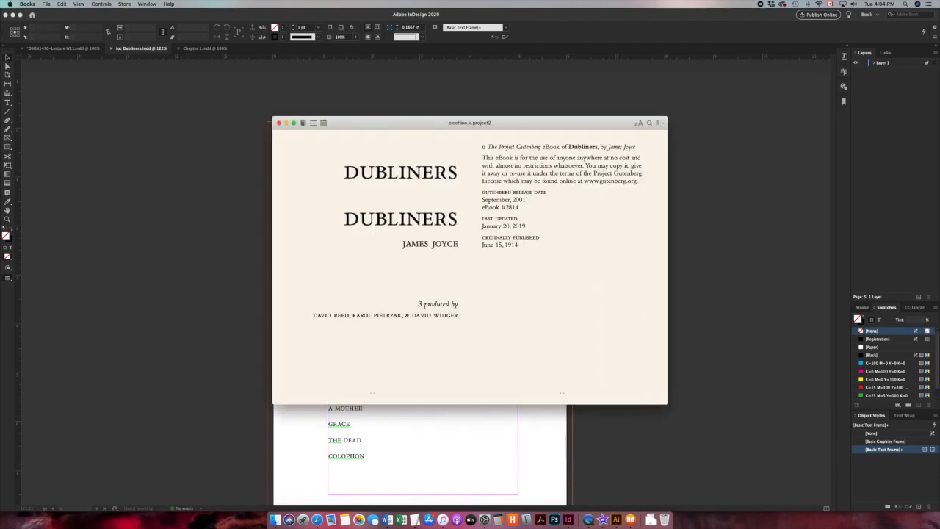
pyautogui.hscroll(5, 491, 251)
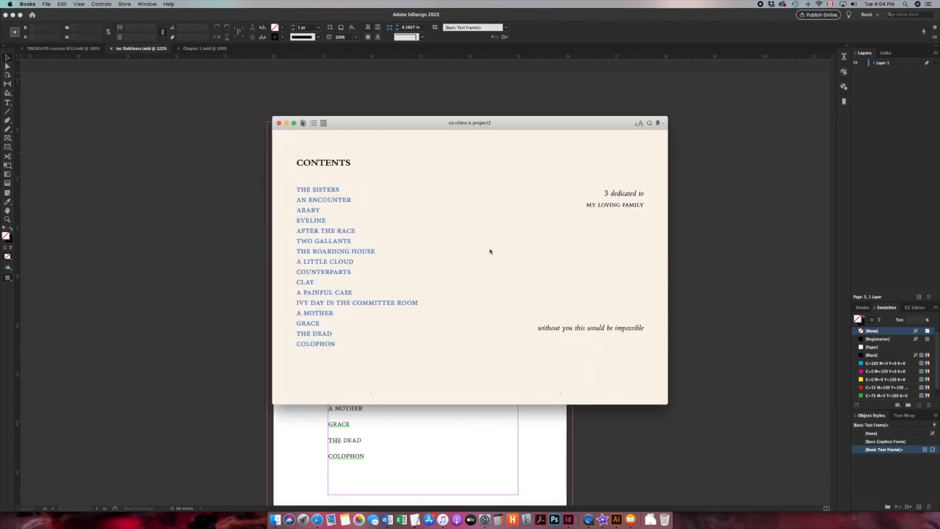
# Step: Follow The Sisters link on the ebook's contents page and jump to Chapter 2 from the reader's table of contents
pyautogui.click(329, 190)
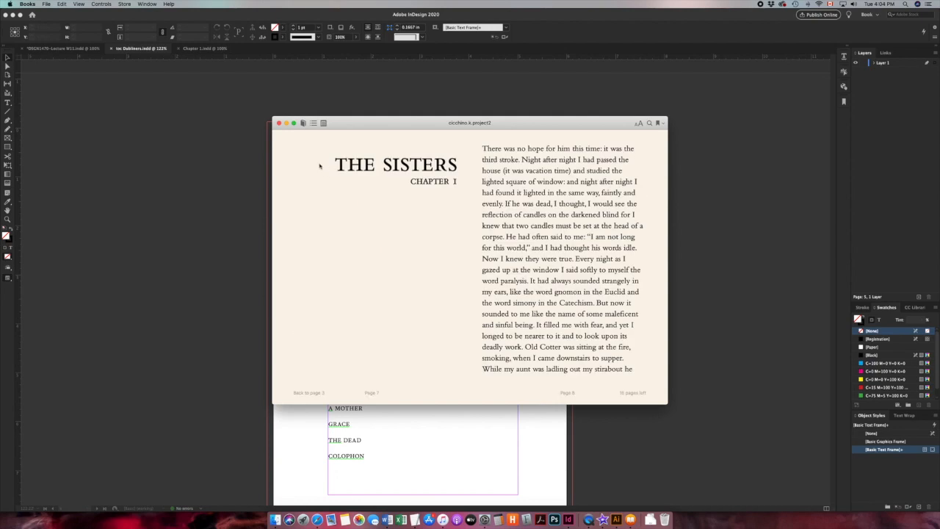
pyautogui.click(312, 123)
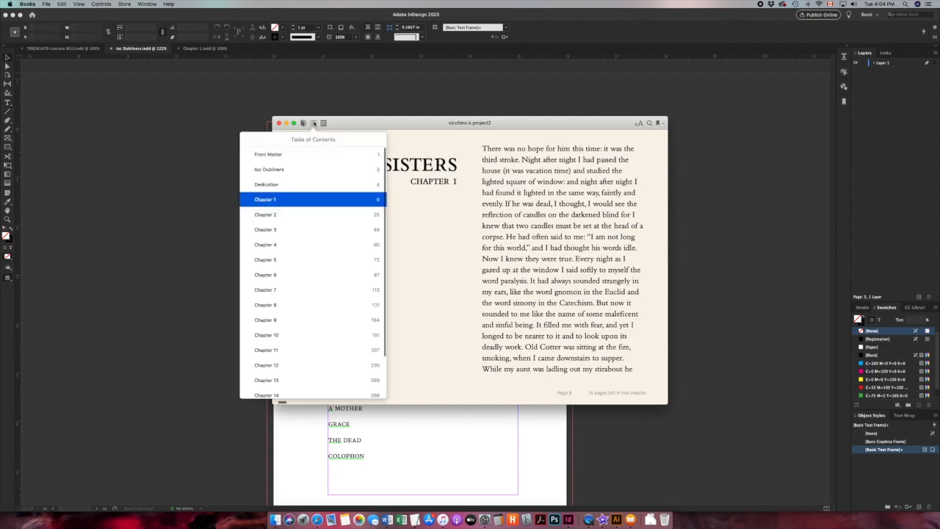
pyautogui.click(264, 214)
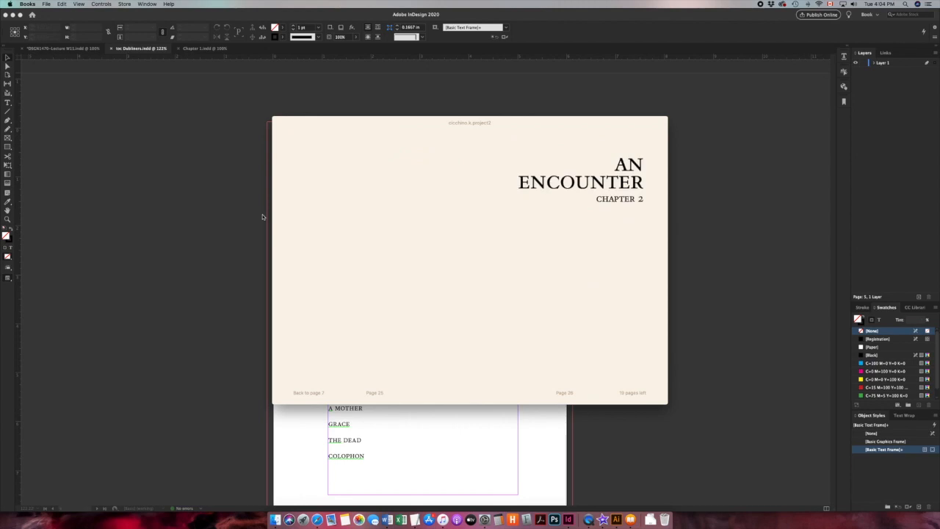
pyautogui.moveTo(364, 128)
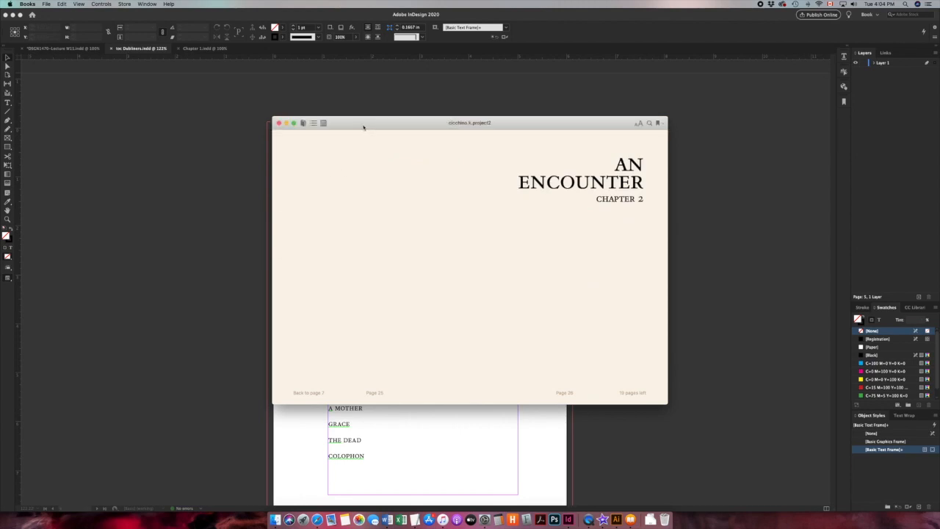
# Step: Return through Front Matter to the ebook's contents page, test the An Encounter link, and close the ebook
pyautogui.click(312, 123)
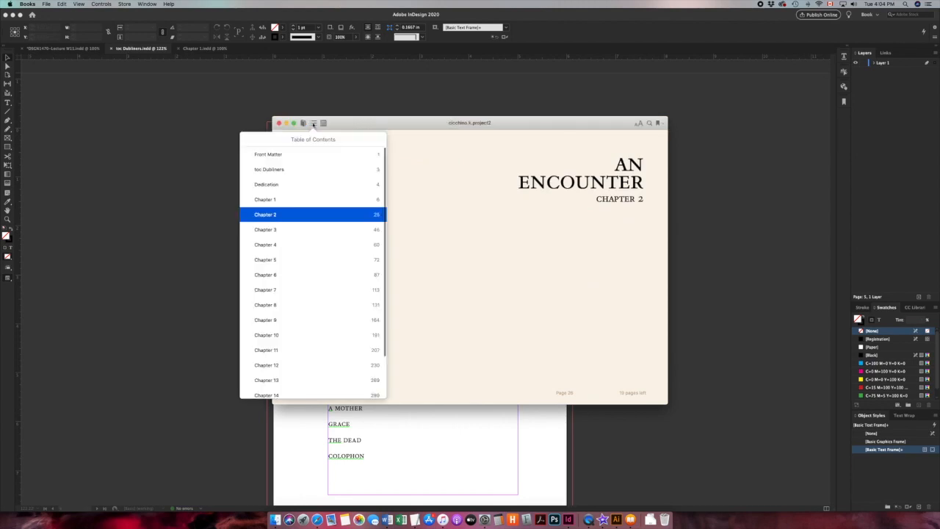
pyautogui.click(271, 152)
pyautogui.press('Right')
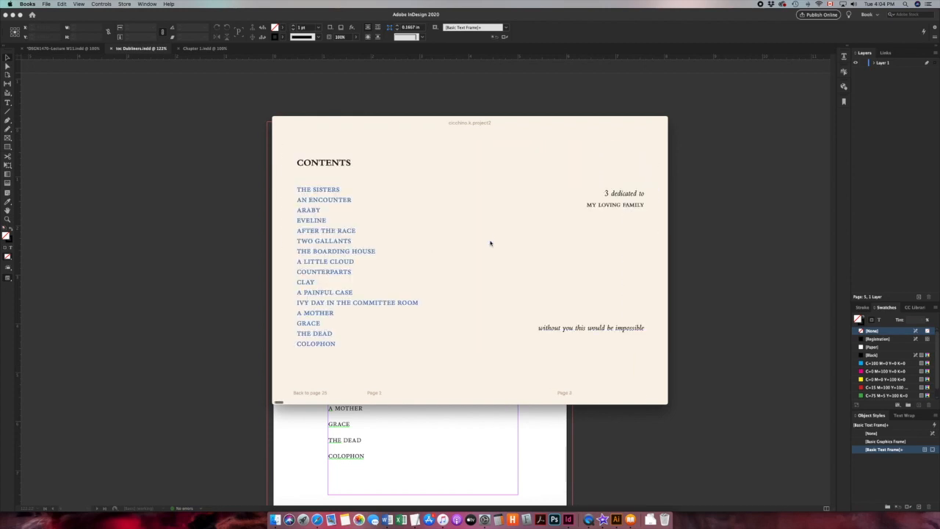
pyautogui.click(307, 201)
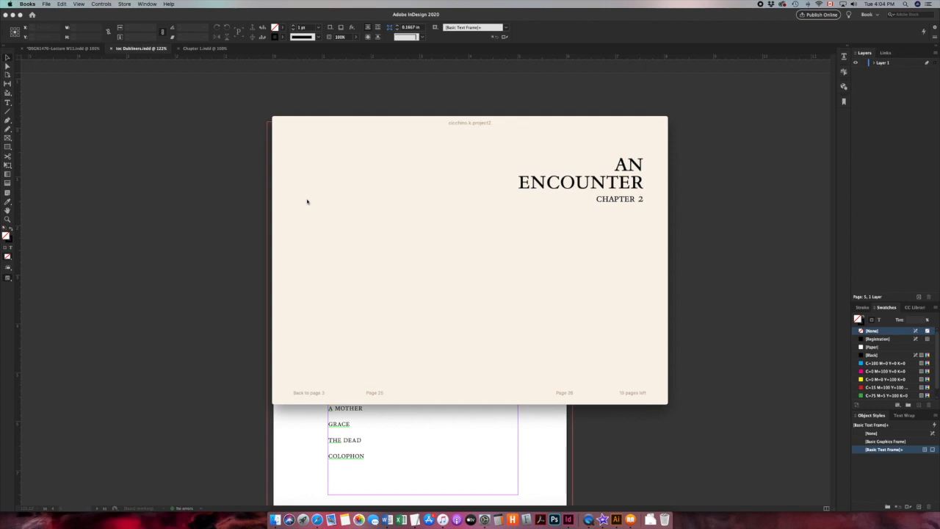
pyautogui.moveTo(336, 122)
pyautogui.moveTo(335, 123); pyautogui.dragTo(474, 137)
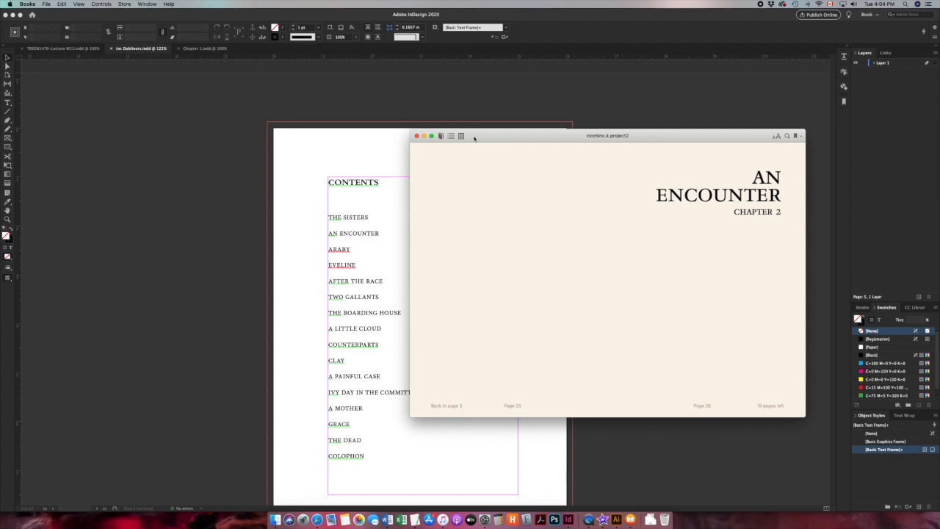
pyautogui.click(417, 136)
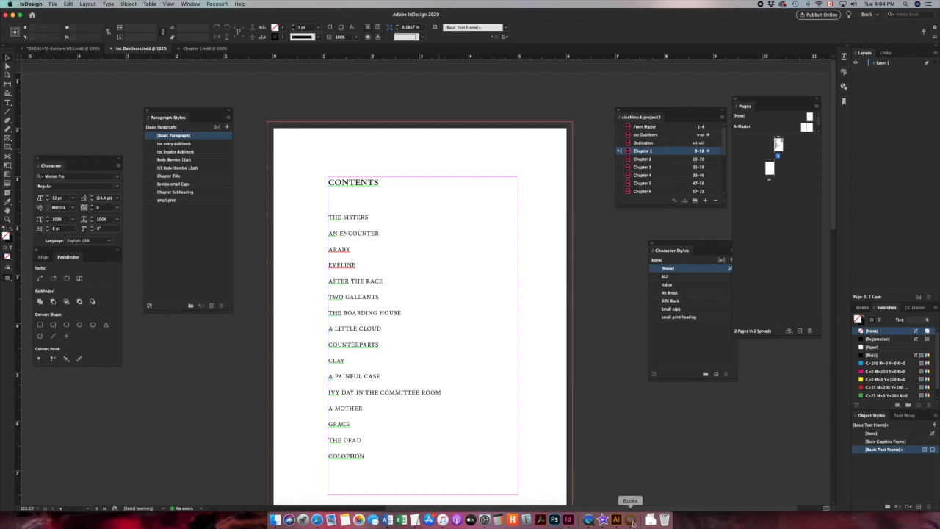
# Step: Switch to the Books library, delete the selected Dubliners copies, and return to InDesign
pyautogui.click(630, 519)
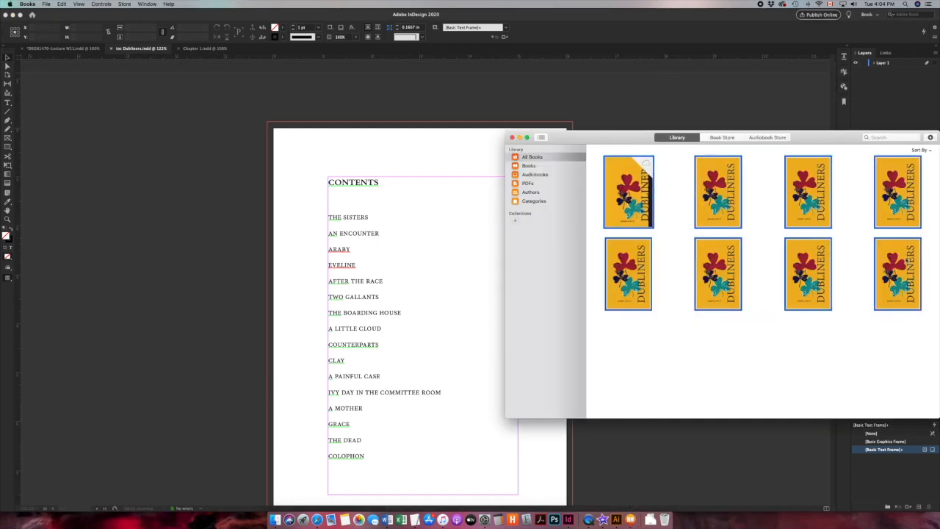
pyautogui.rightClick(810, 277)
pyautogui.click(834, 317)
pyautogui.click(764, 184)
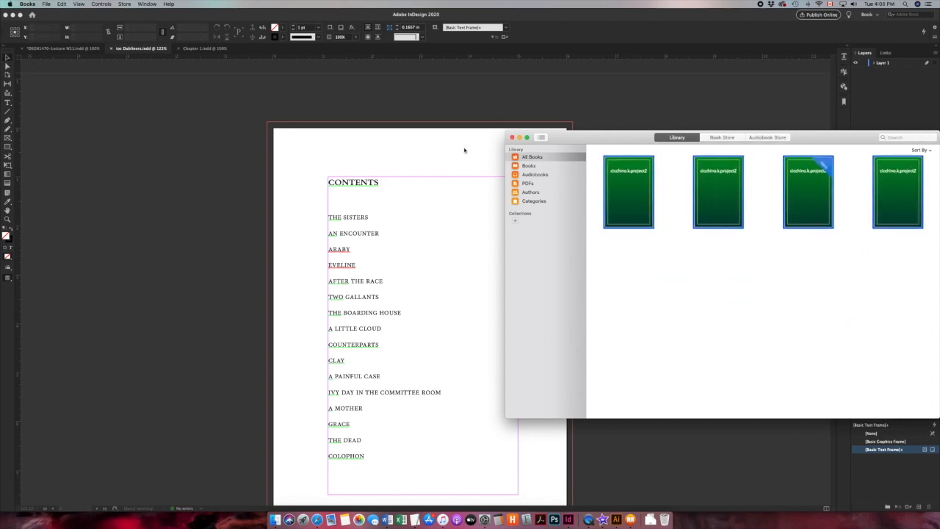
pyautogui.click(464, 149)
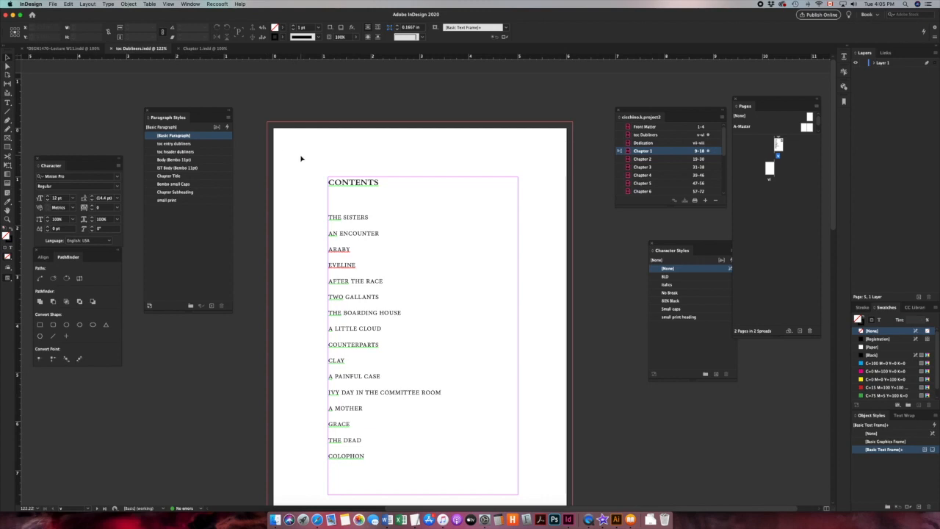
pyautogui.click(723, 116)
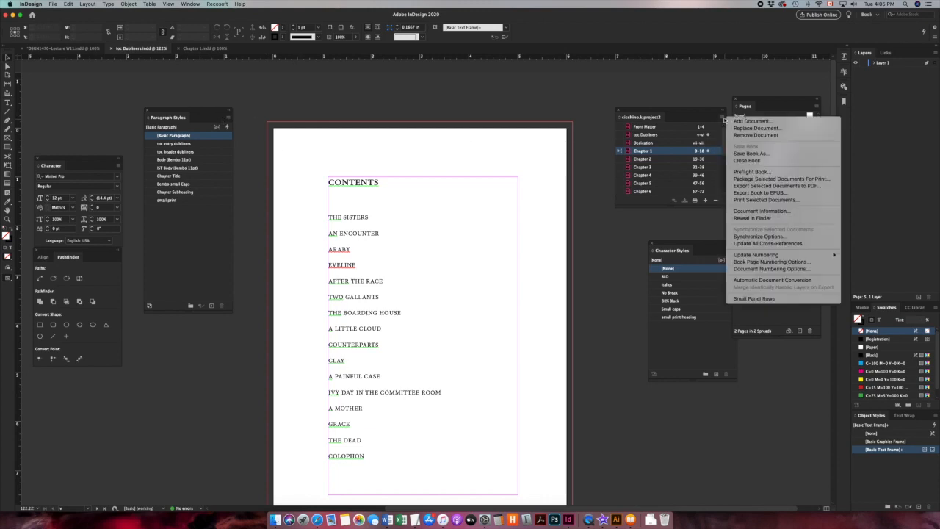
pyautogui.click(748, 193)
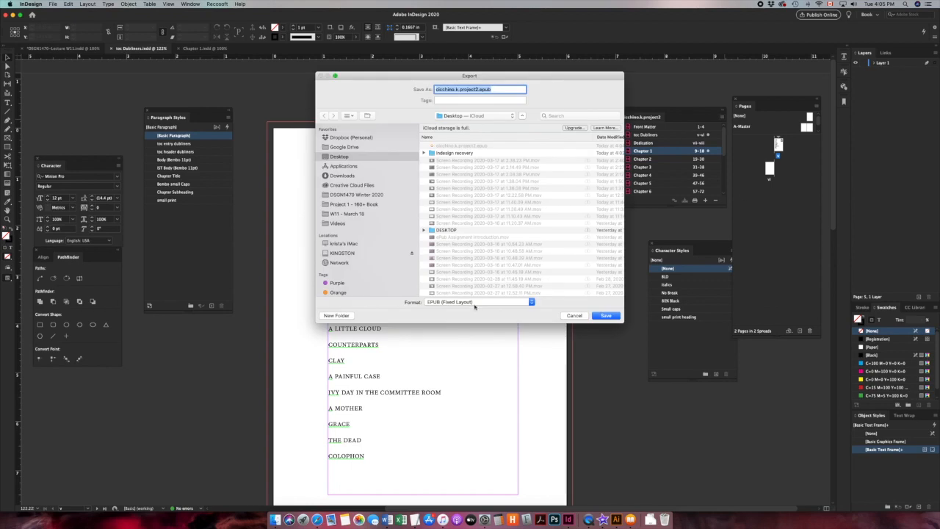
pyautogui.click(476, 303)
pyautogui.click(477, 310)
pyautogui.click(606, 315)
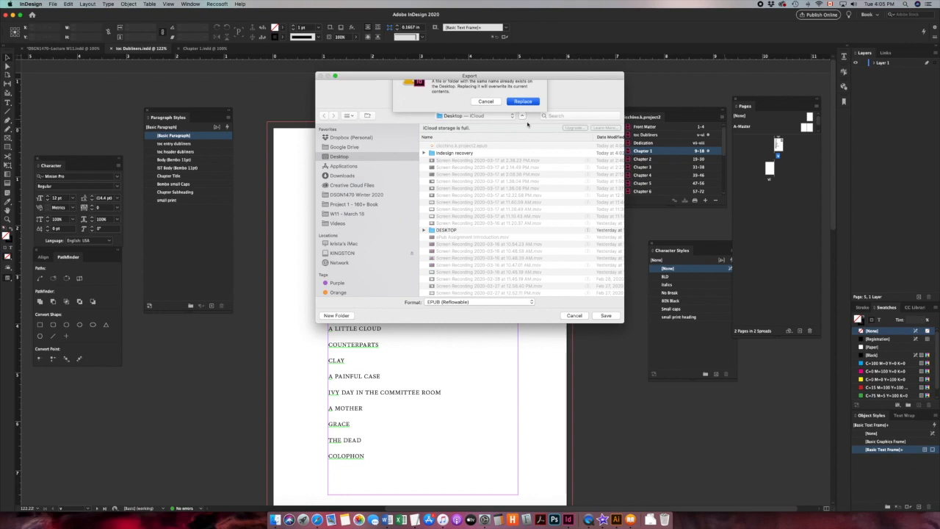
pyautogui.press('Return')
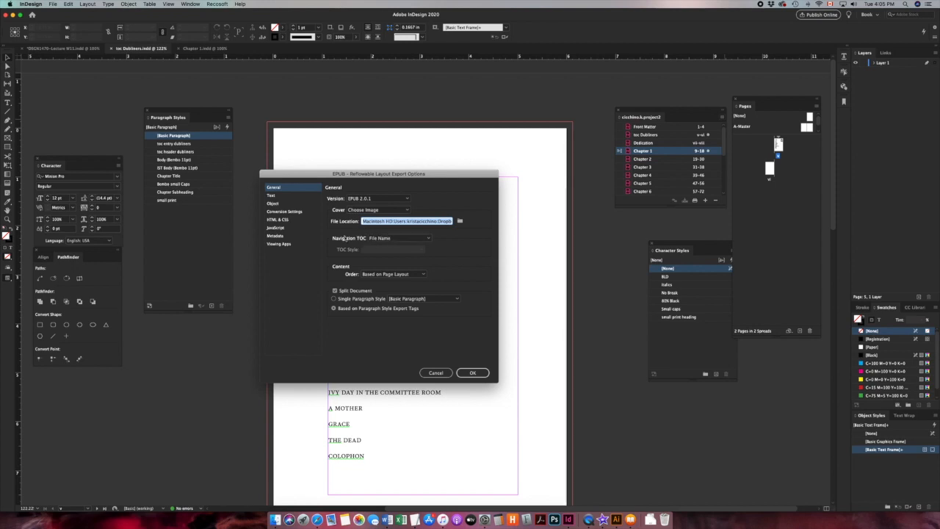
pyautogui.click(428, 240)
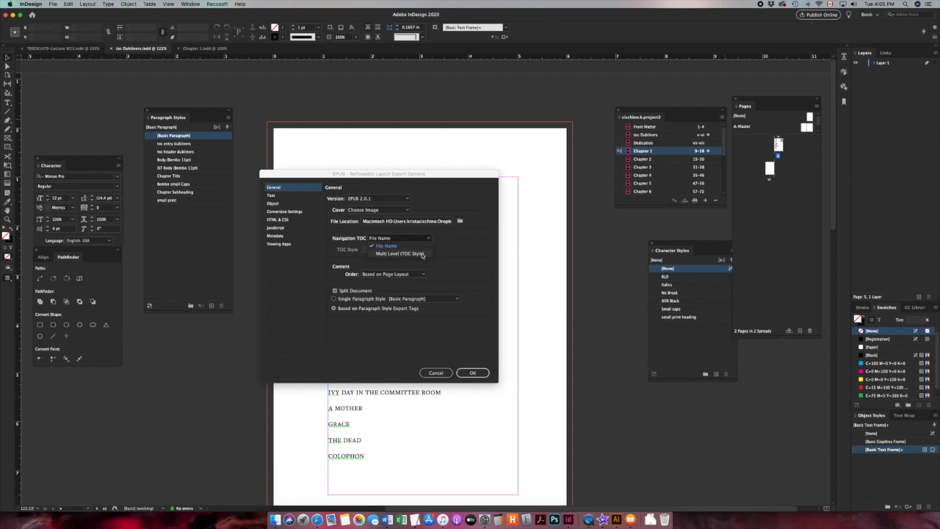
pyautogui.click(422, 254)
pyautogui.click(421, 253)
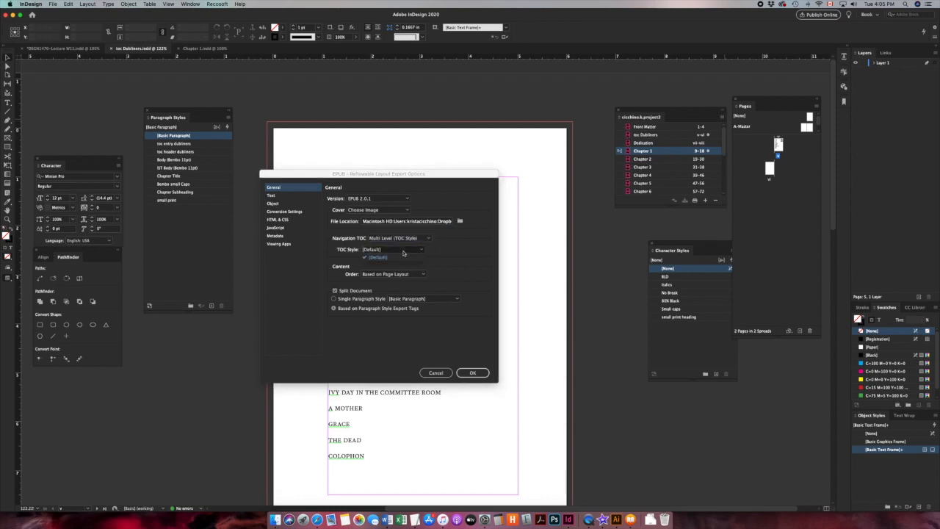
pyautogui.click(390, 256)
pyautogui.click(436, 373)
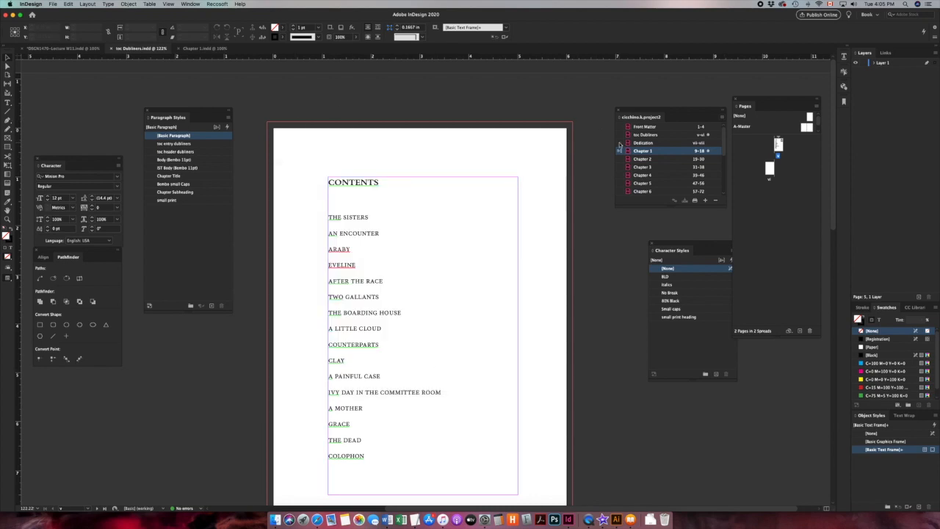
# Step: Enlarge the book's document list to show every chapter and select the toc Dubliners document
pyautogui.moveTo(658, 117); pyautogui.dragTo(519, 173)
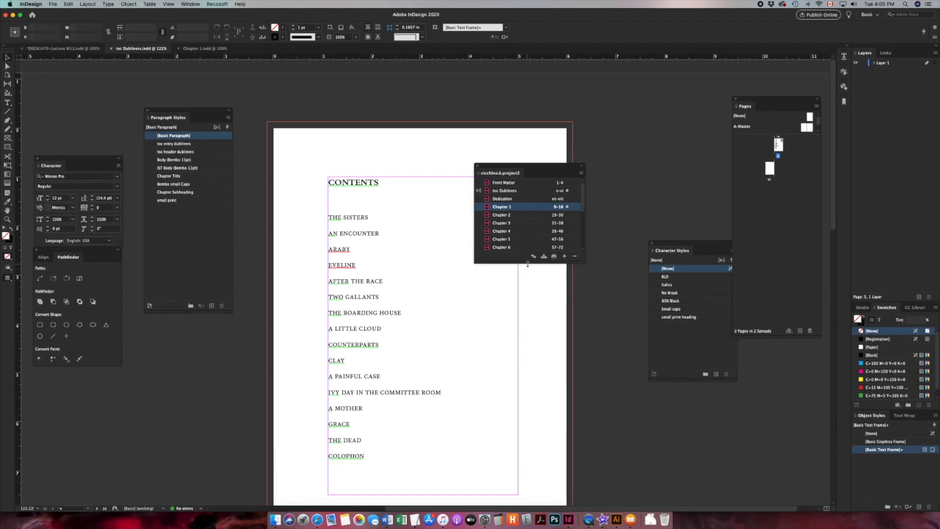
pyautogui.moveTo(533, 262); pyautogui.dragTo(543, 378)
pyautogui.moveTo(530, 169); pyautogui.dragTo(587, 168)
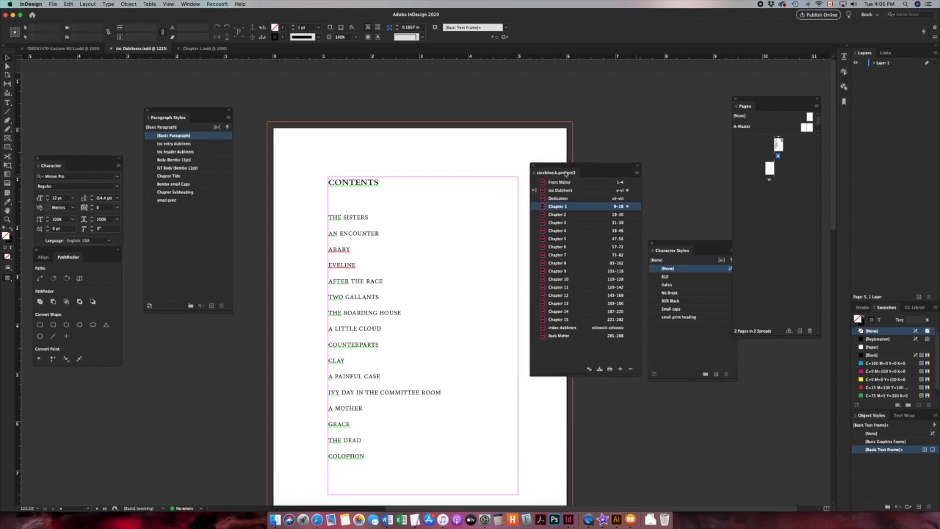
pyautogui.click(561, 190)
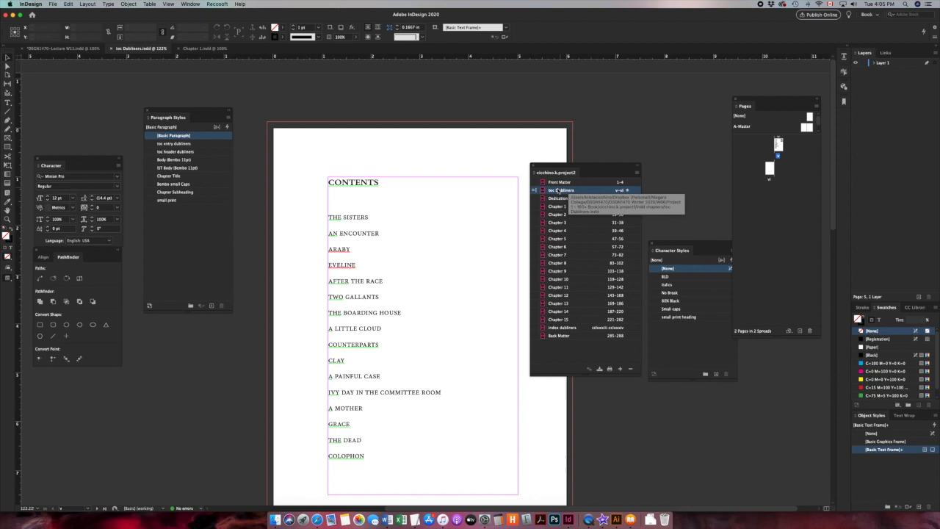
# Step: Begin exporting the book in EPUB (Reflowable) format to the Desktop, replacing the existing EPUB file
pyautogui.click(637, 173)
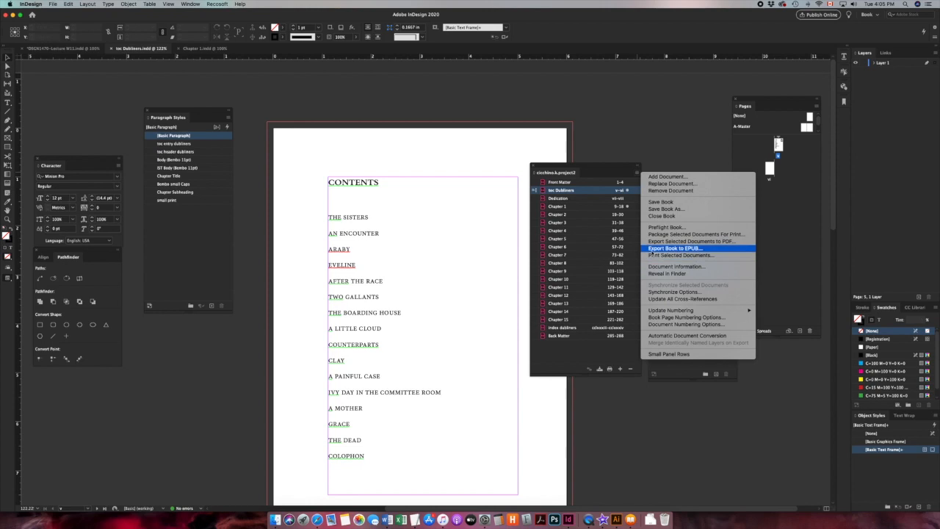
pyautogui.click(651, 250)
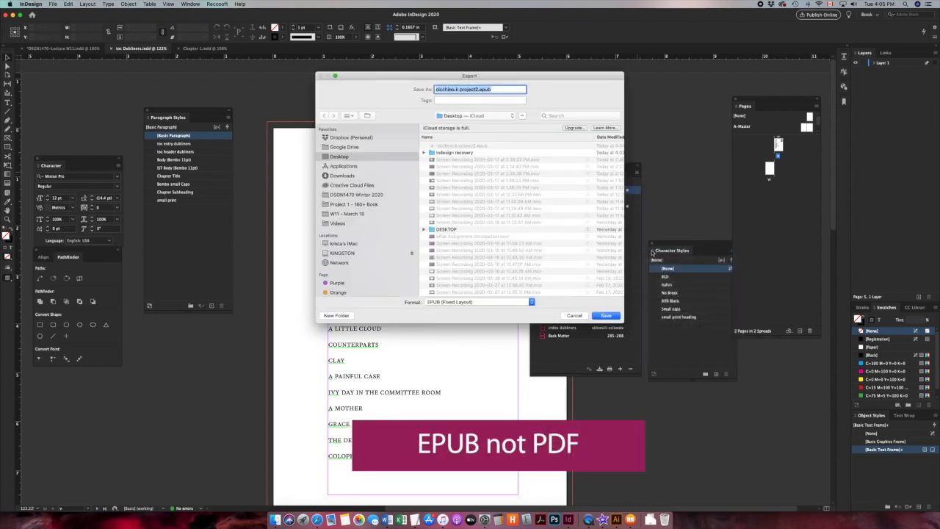
pyautogui.click(469, 302)
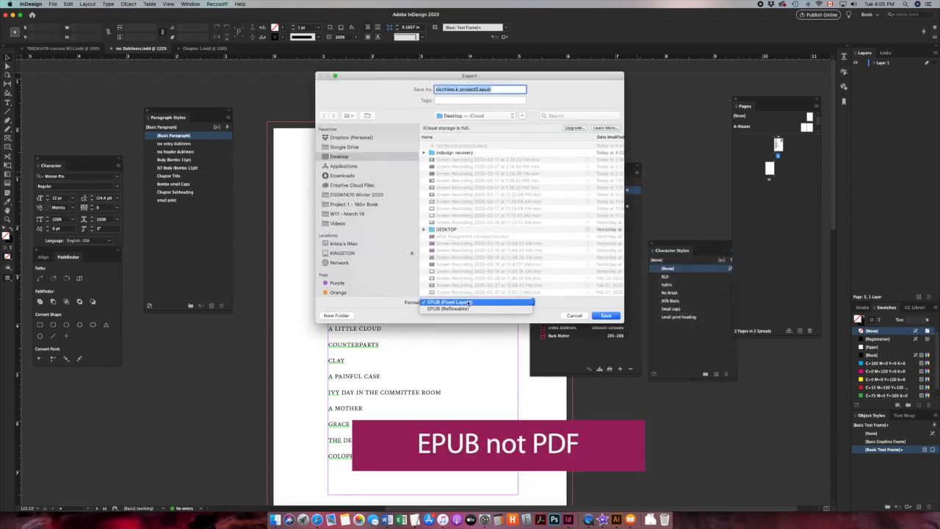
pyautogui.click(467, 309)
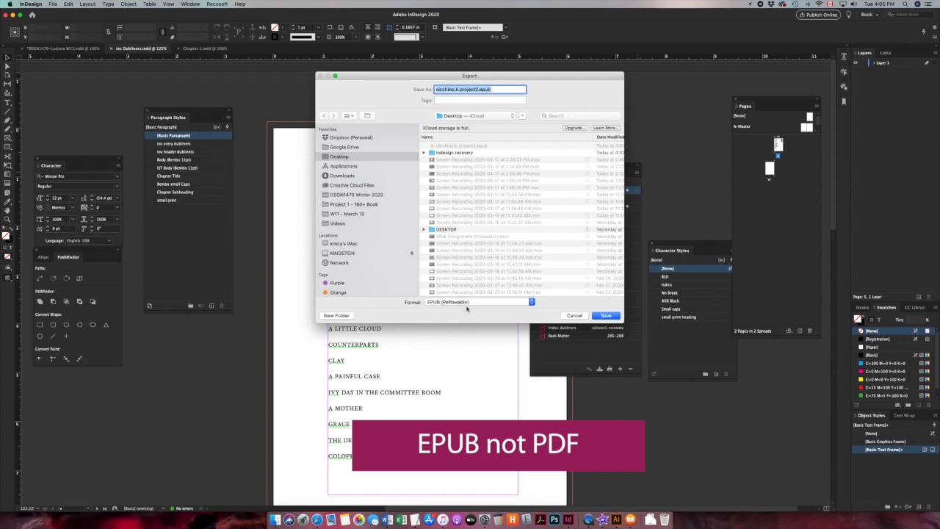
pyautogui.click(605, 315)
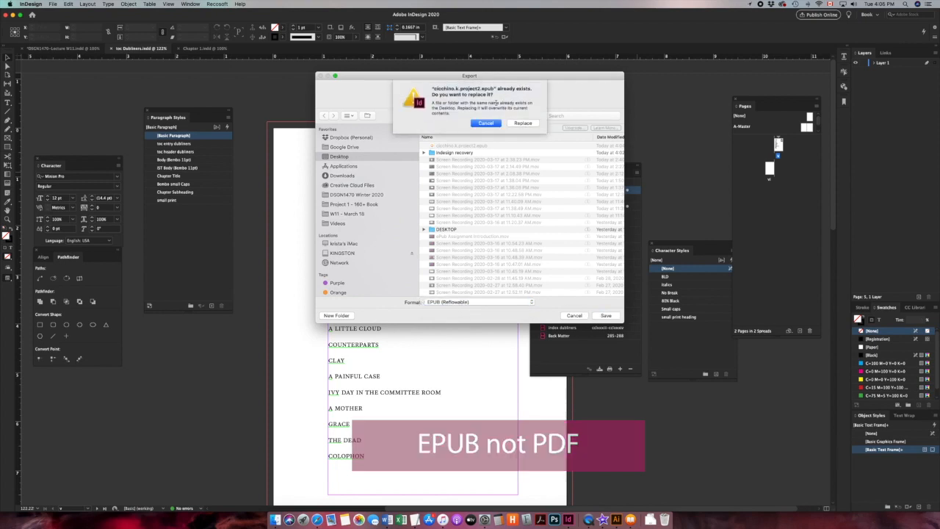
pyautogui.click(521, 123)
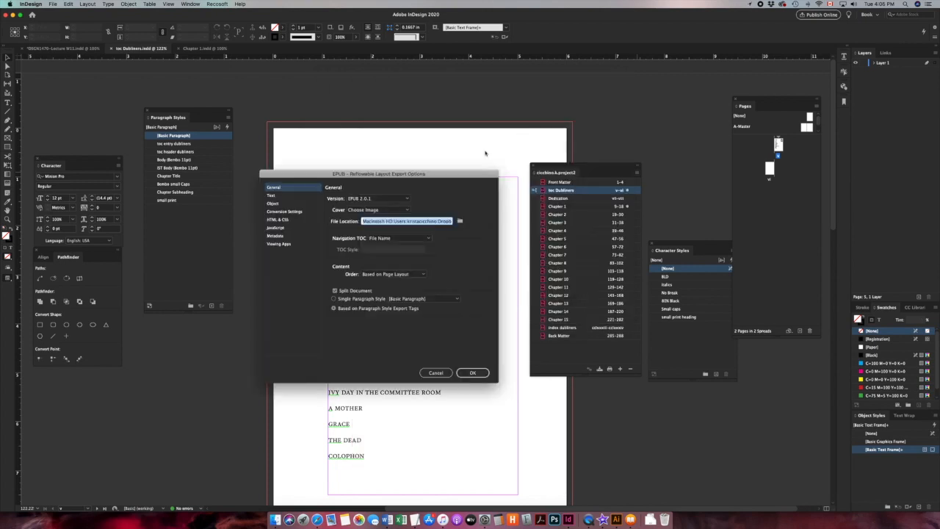
# Step: Set the navigation TOC to Multi Level (TOC Style) with the Dubliner TOC style and run the export
pyautogui.click(400, 238)
pyautogui.click(405, 252)
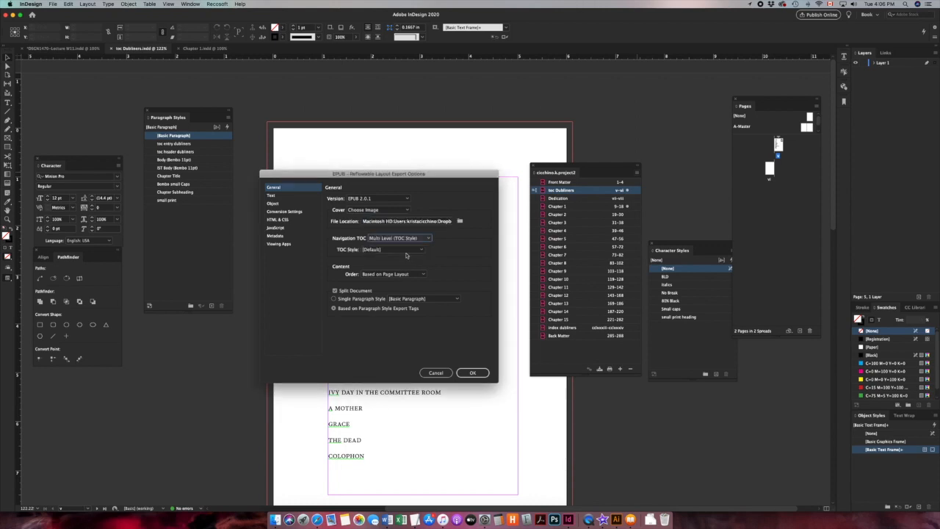
pyautogui.click(405, 253)
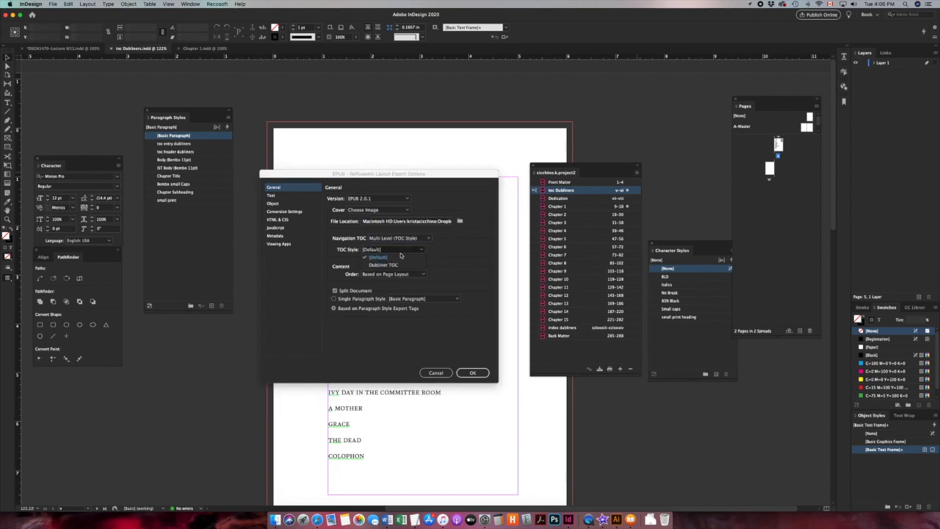
pyautogui.click(374, 266)
pyautogui.moveTo(382, 172); pyautogui.dragTo(430, 147)
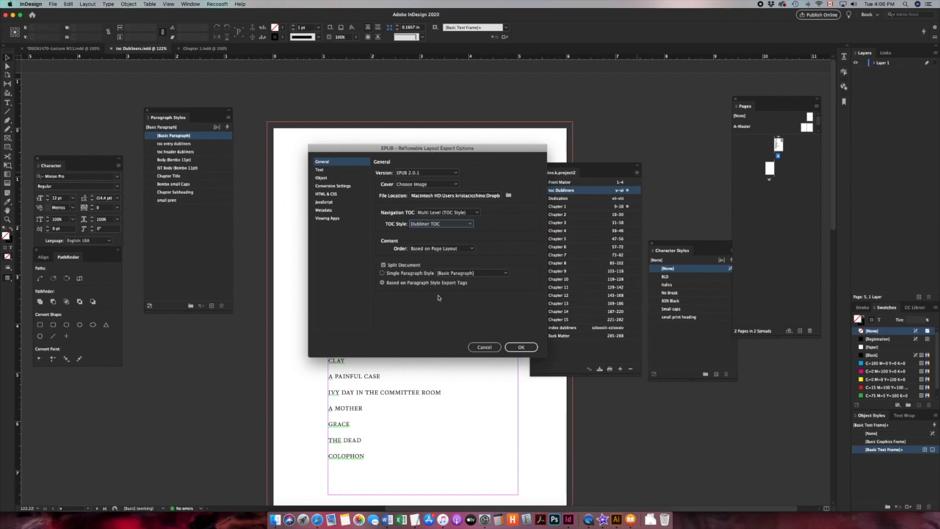
pyautogui.click(517, 348)
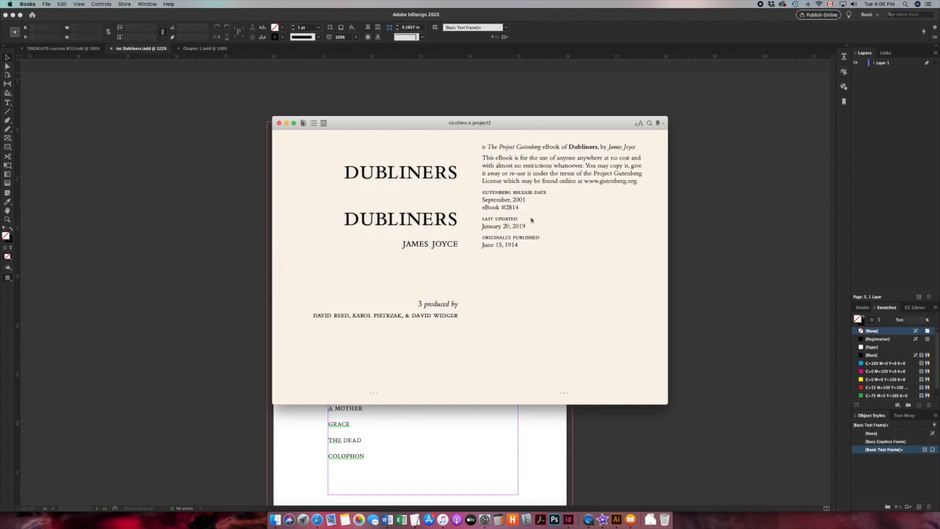
# Step: Page to the new ebook's contents and open the sisters from the reader's table of contents
pyautogui.press('Right')
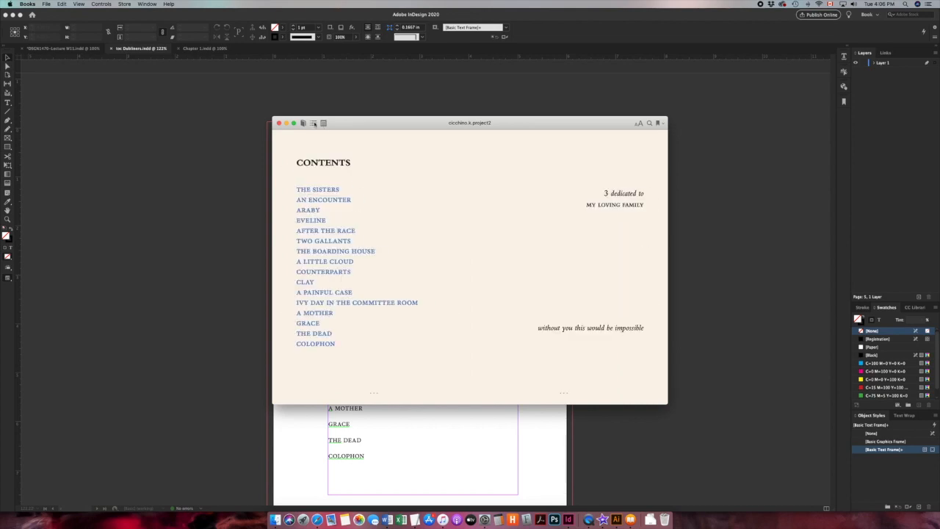
pyautogui.click(314, 123)
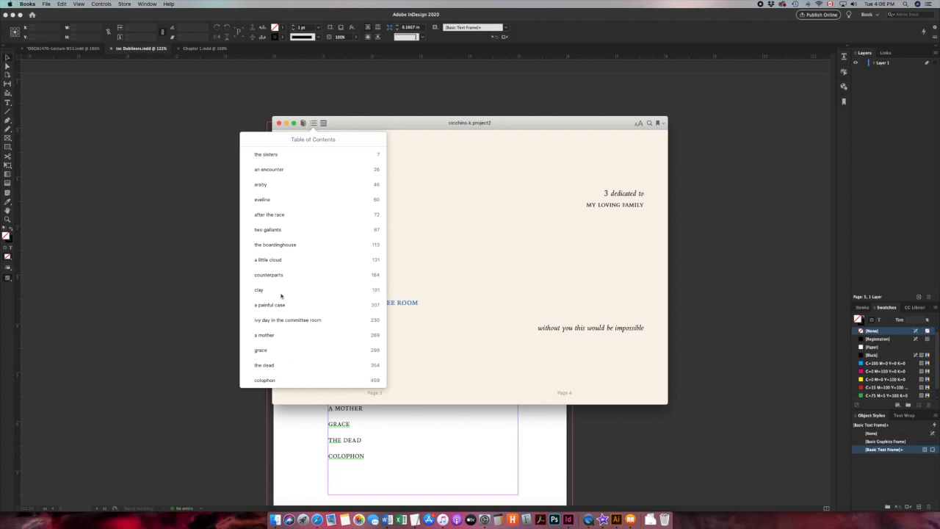
pyautogui.click(269, 156)
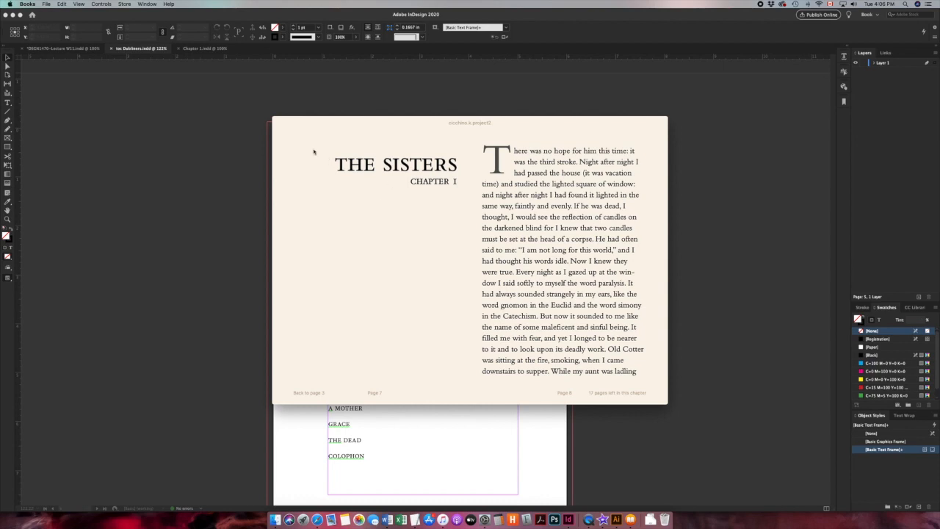
# Step: Test The Sisters and The Dead links on the contents page, and open a mother from the reader's table of contents
pyautogui.click(305, 271)
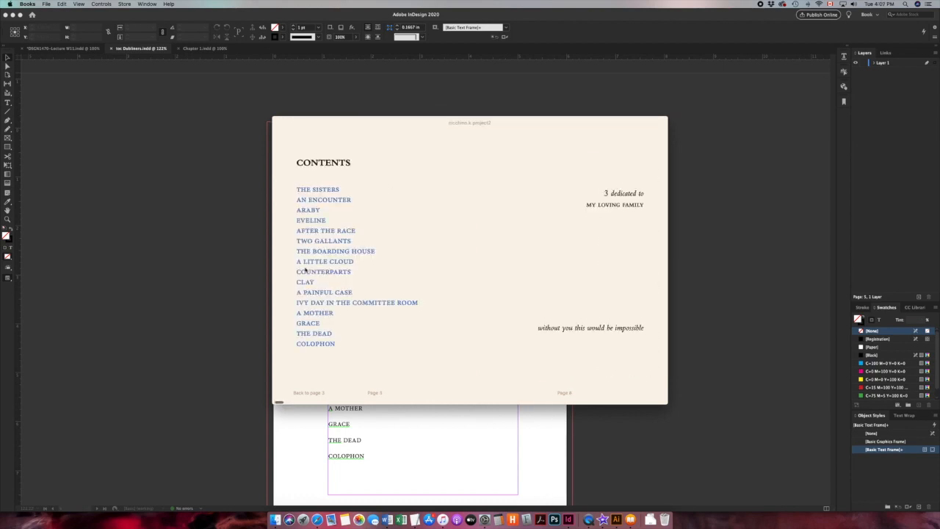
pyautogui.click(310, 191)
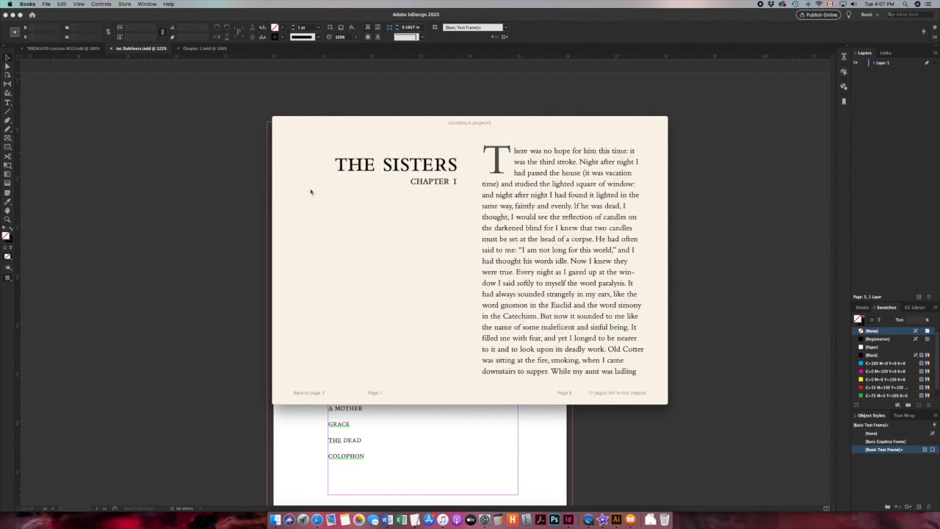
pyautogui.click(310, 192)
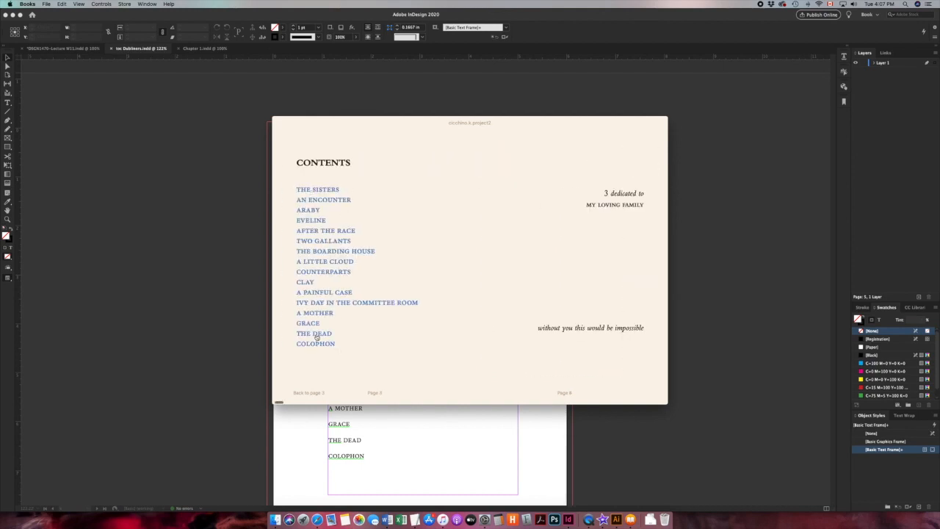
pyautogui.click(316, 335)
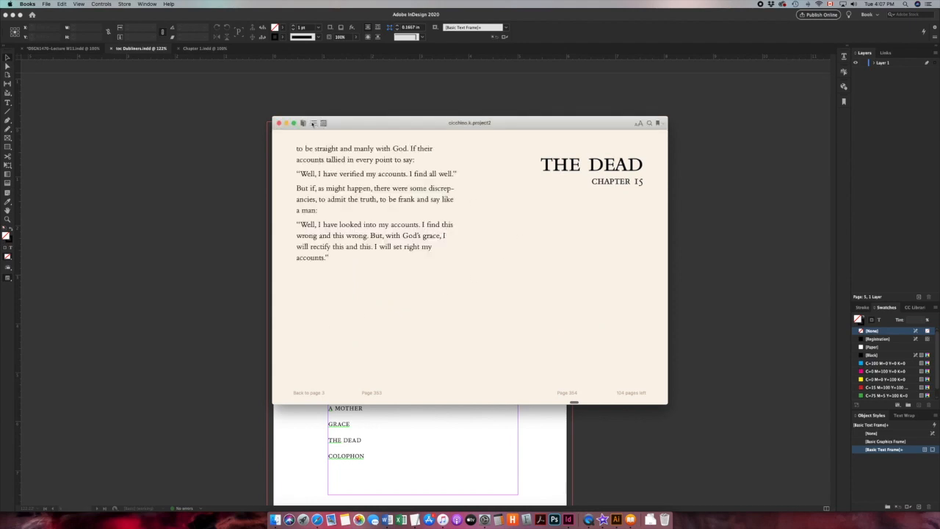
pyautogui.click(313, 123)
pyautogui.click(265, 335)
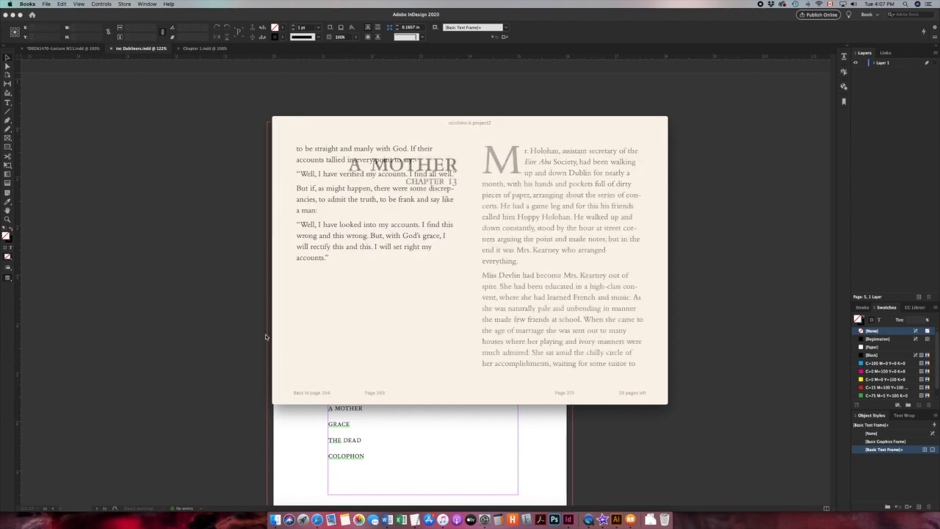